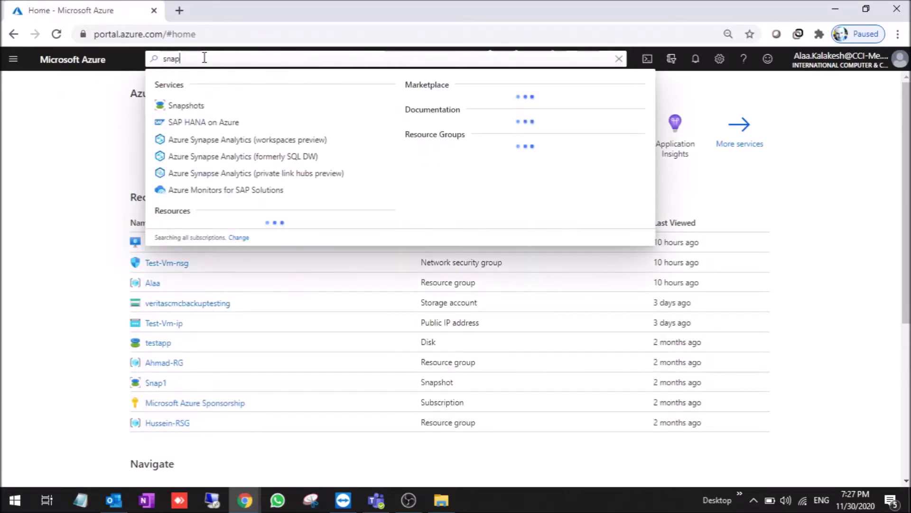
- Search 'storage' in the portal and start adding a new account from the Storage accounts list
{"action": "key", "text": "BackSpace"}
{"action": "key", "text": "BackSpace"}
{"action": "key", "text": "BackSpace"}
{"action": "key", "text": "BackSpace"}
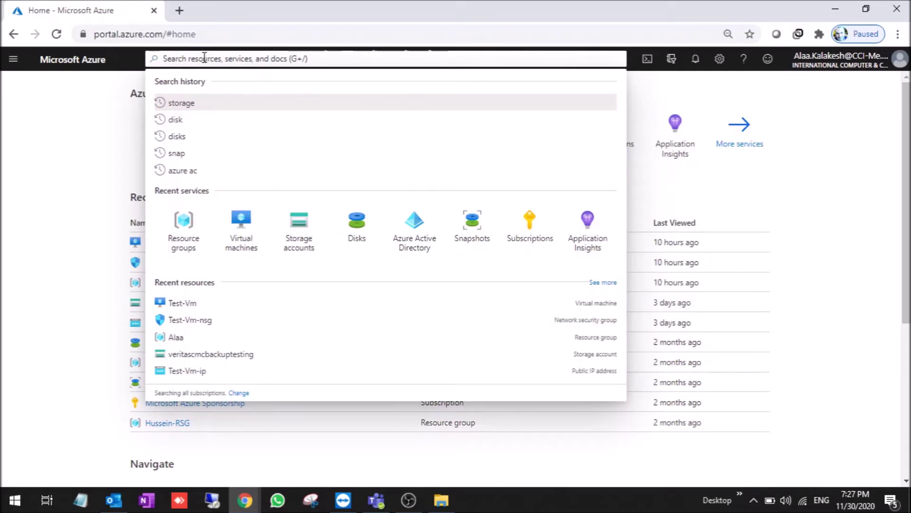
{"action": "type", "text": "stora"}
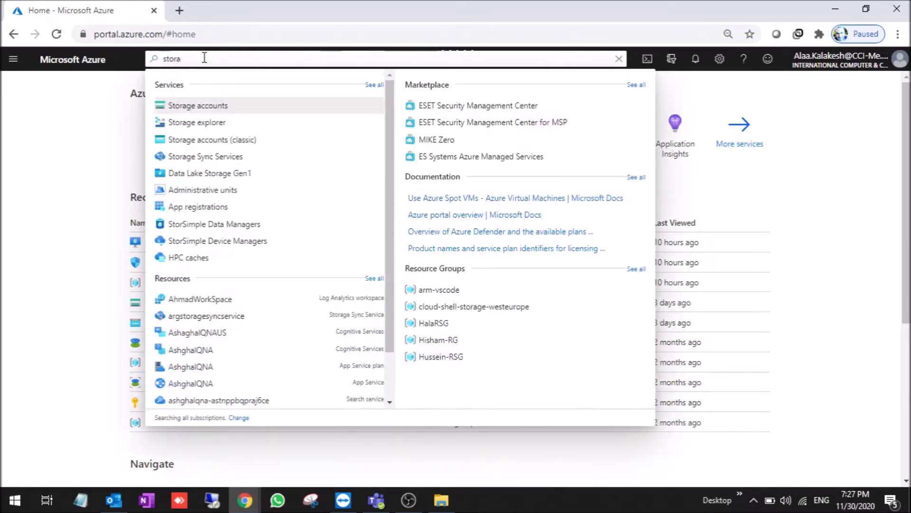
{"action": "type", "text": "ge"}
{"action": "left_click", "coordinate": [205, 111]}
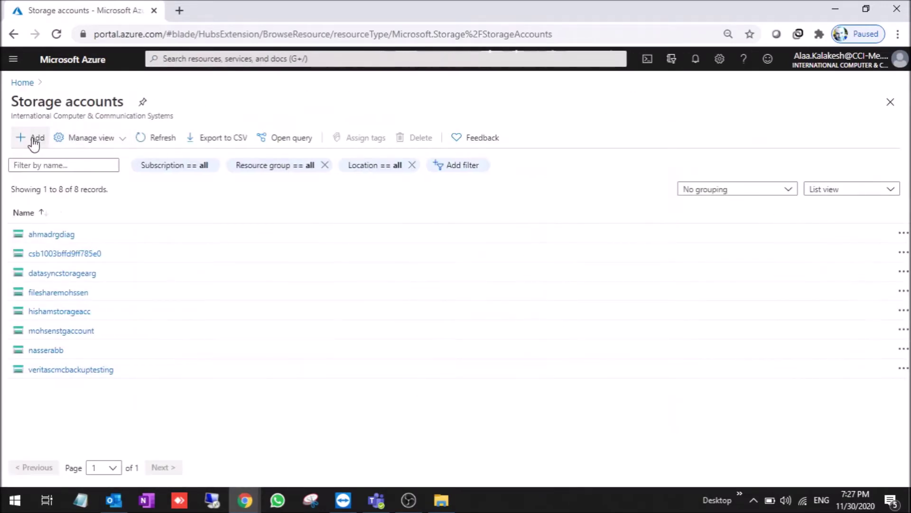
{"action": "left_click", "coordinate": [23, 140]}
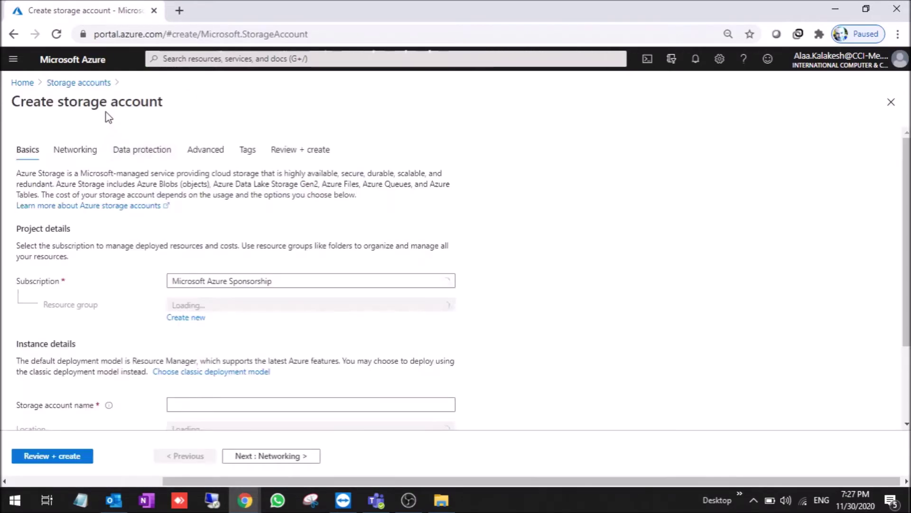
- Fill the Basics tab: existing resource group, name testveritasbackupstorage, Locally-redundant (LRS) replication
{"action": "scroll", "coordinate": [797, 245], "scroll_direction": "down", "scroll_amount": 2}
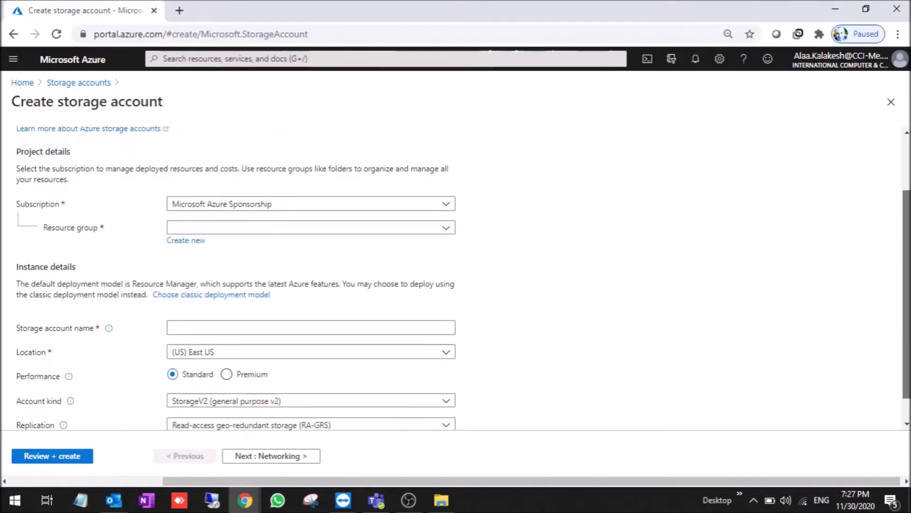
{"action": "scroll", "coordinate": [600, 217], "scroll_direction": "down", "scroll_amount": 1}
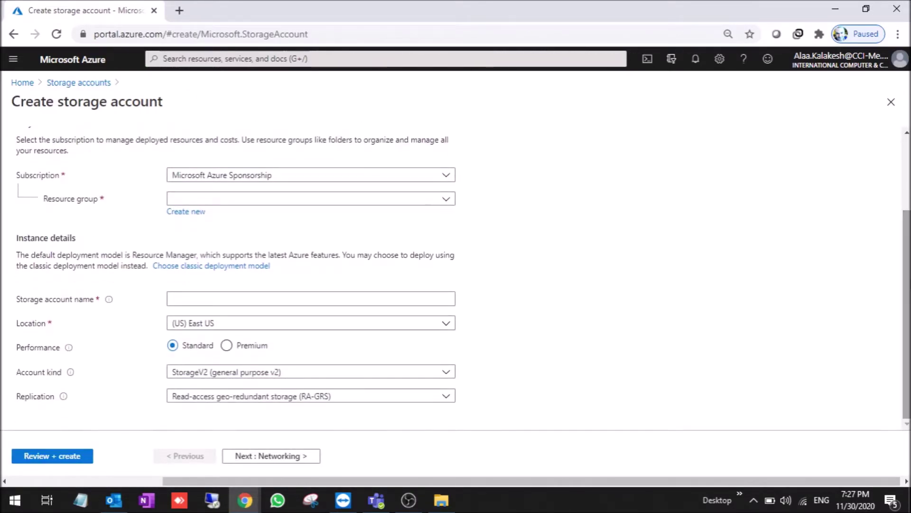
{"action": "left_click", "coordinate": [290, 207]}
{"action": "left_click", "coordinate": [200, 261]}
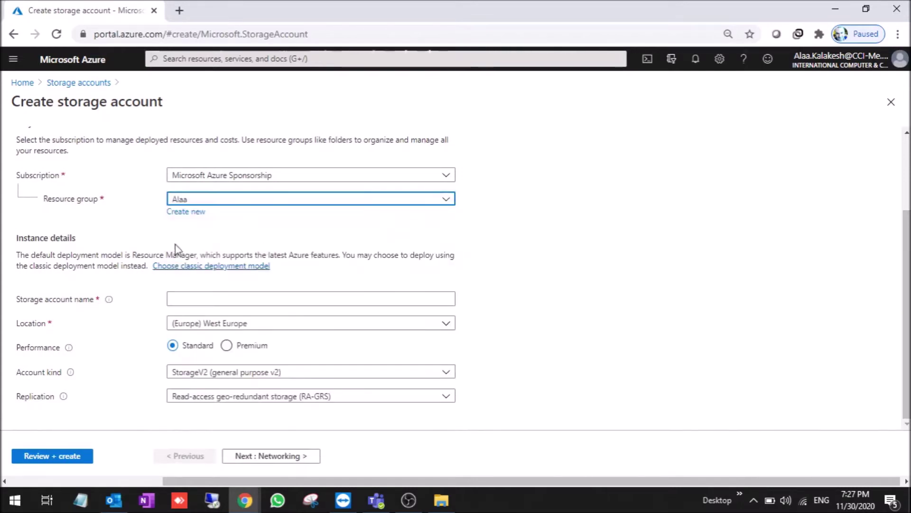
{"action": "left_click", "coordinate": [196, 299]}
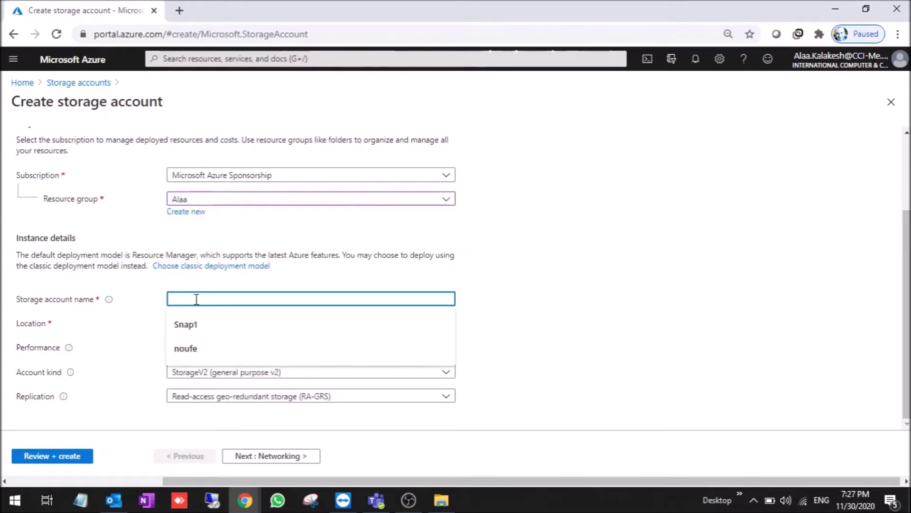
{"action": "type", "text": "test"}
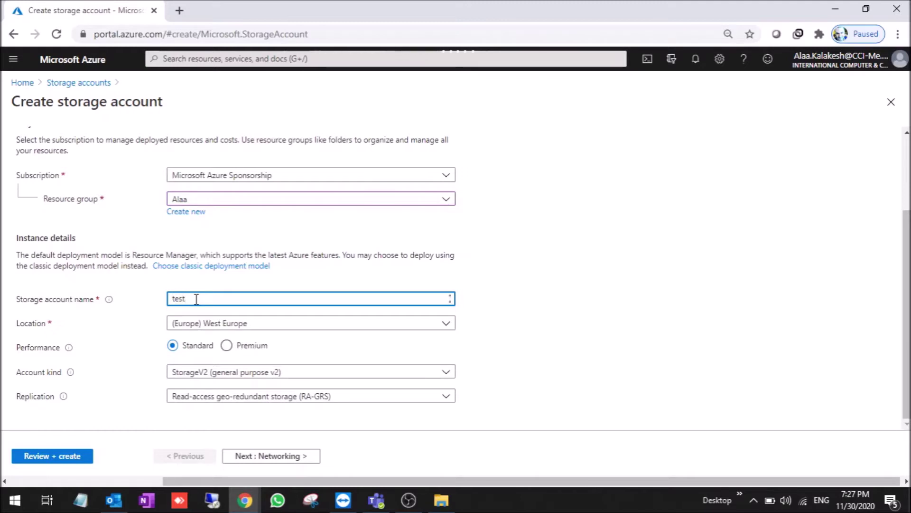
{"action": "type", "text": "123"}
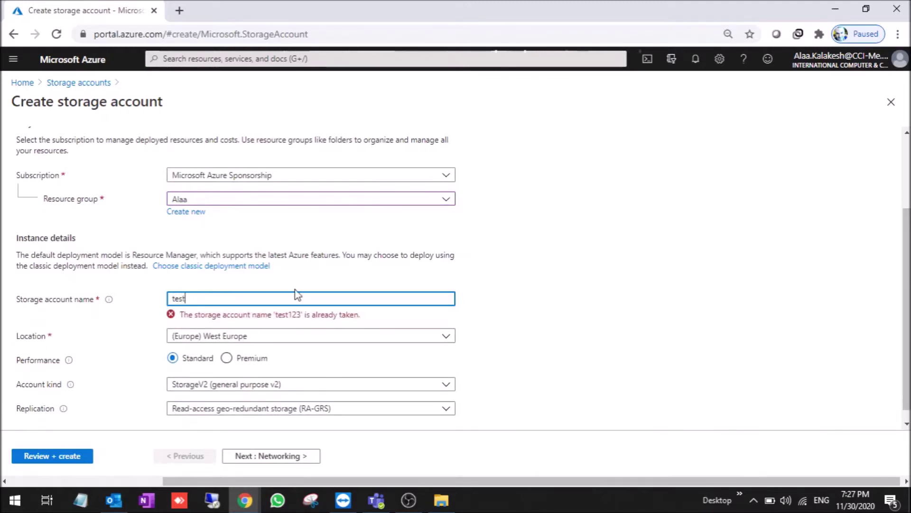
{"action": "type", "text": "veritasbacku"}
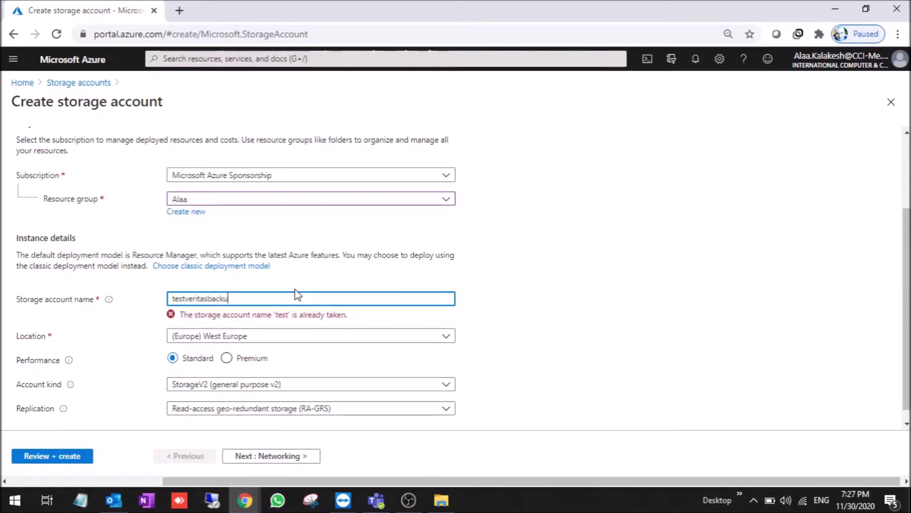
{"action": "type", "text": "pstorage"}
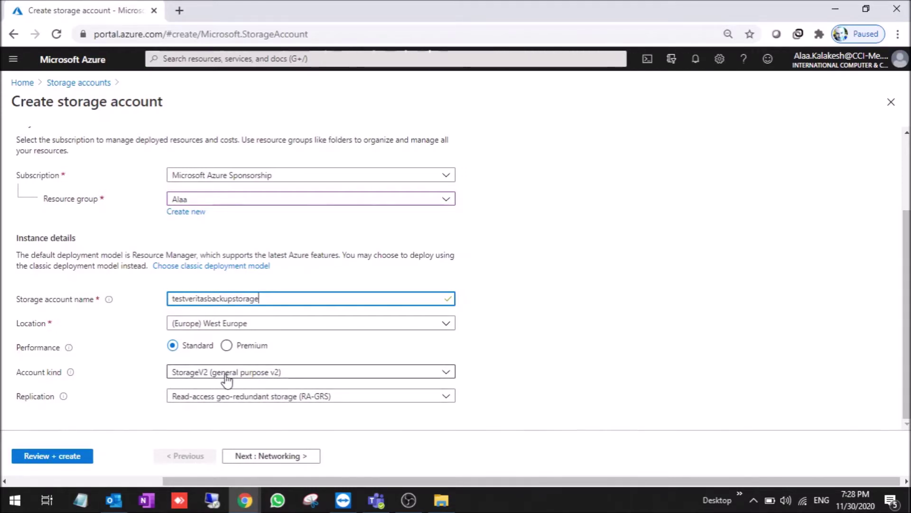
{"action": "left_click", "coordinate": [288, 401]}
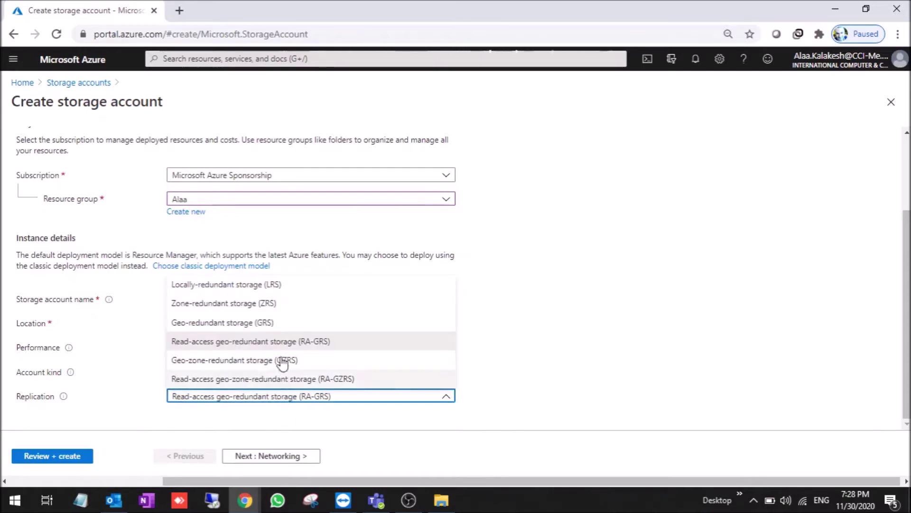
{"action": "left_click", "coordinate": [295, 289]}
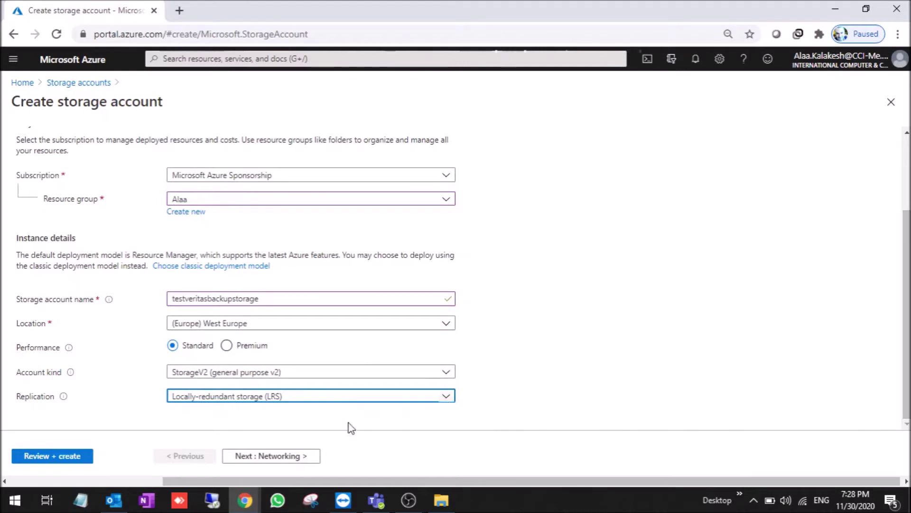
{"action": "left_click", "coordinate": [276, 456]}
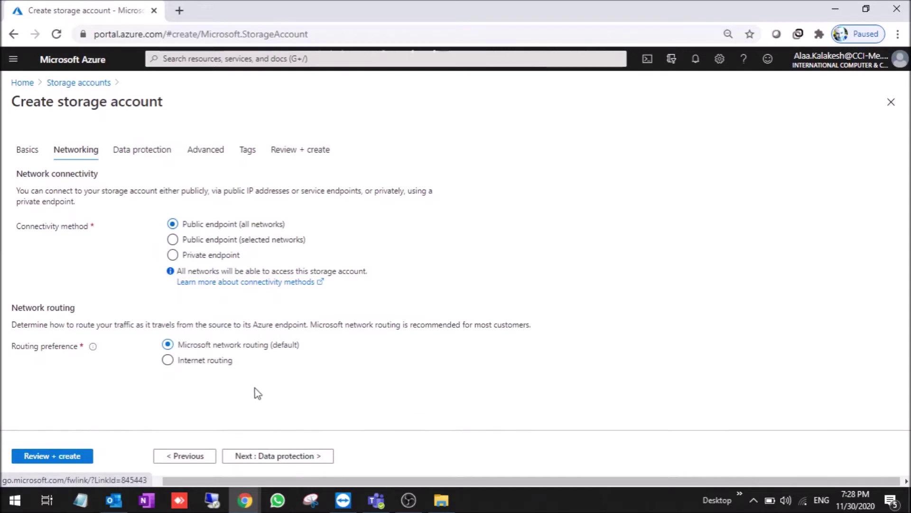
- Leave Networking, Data protection and Advanced (Hot access tier) at their defaults
{"action": "left_click", "coordinate": [280, 456]}
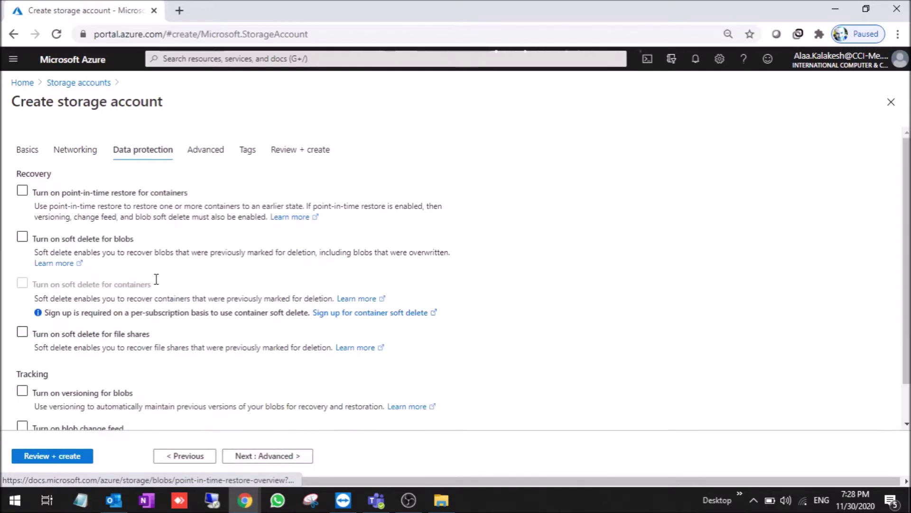
{"action": "scroll", "coordinate": [906, 266], "scroll_direction": "down", "scroll_amount": 1}
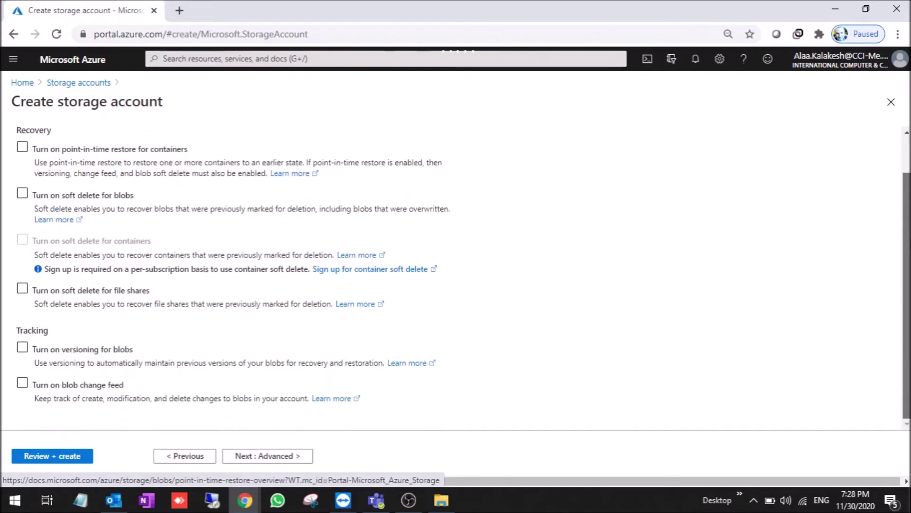
{"action": "scroll", "coordinate": [909, 215], "scroll_direction": "up", "scroll_amount": 1}
{"action": "scroll", "coordinate": [909, 215], "scroll_direction": "down", "scroll_amount": 1}
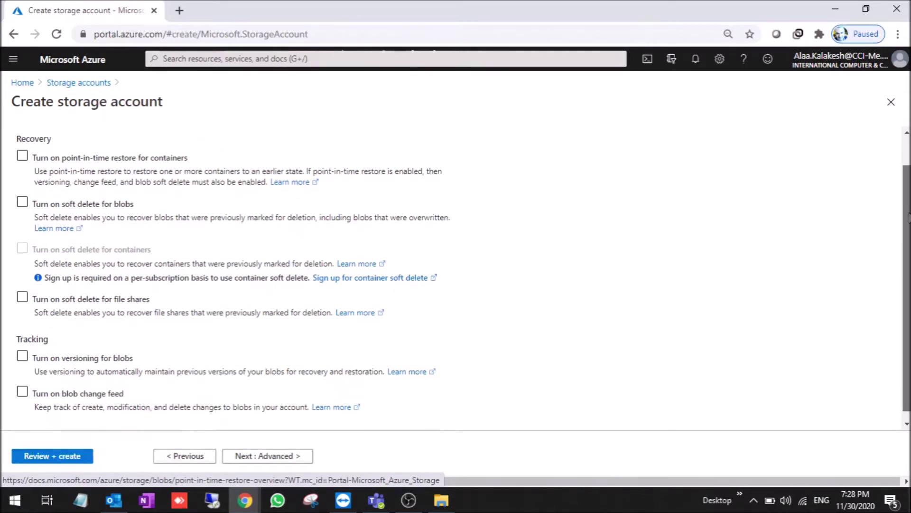
{"action": "scroll", "coordinate": [909, 215], "scroll_direction": "up", "scroll_amount": 1}
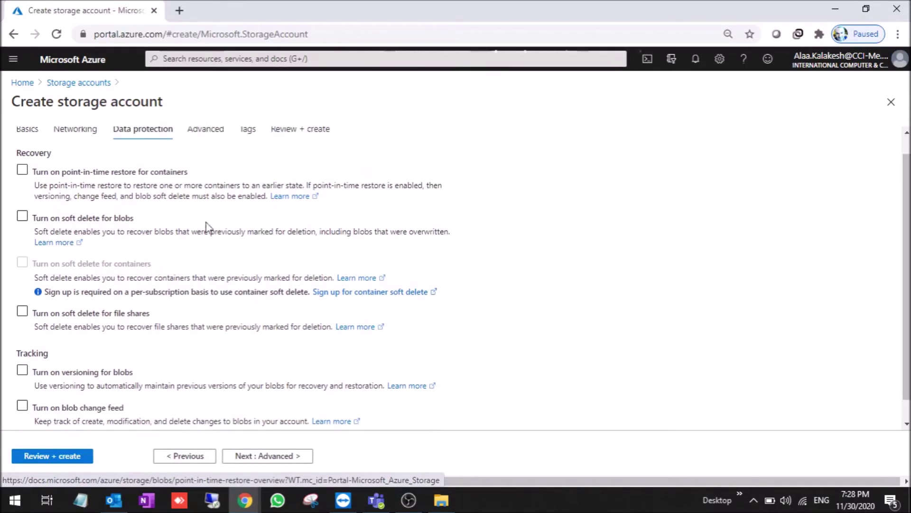
{"action": "left_click", "coordinate": [278, 455]}
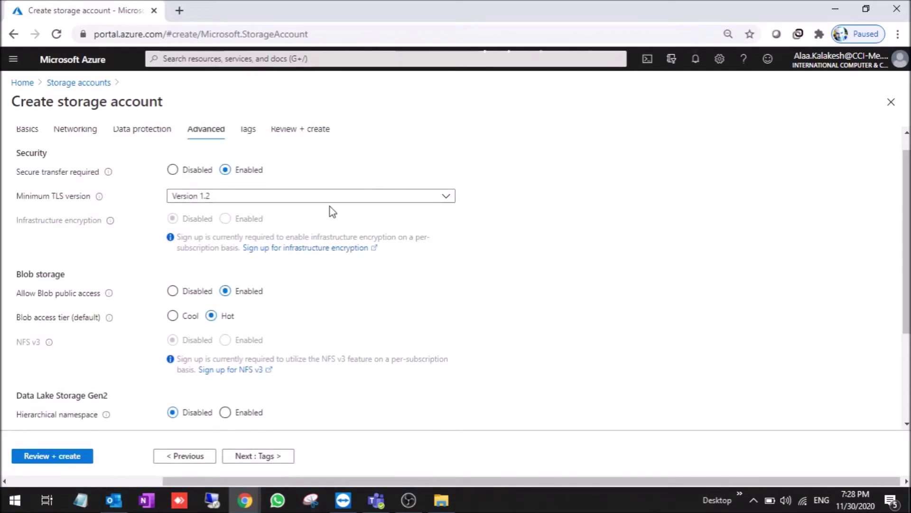
{"action": "scroll", "coordinate": [903, 270], "scroll_direction": "down", "scroll_amount": 3}
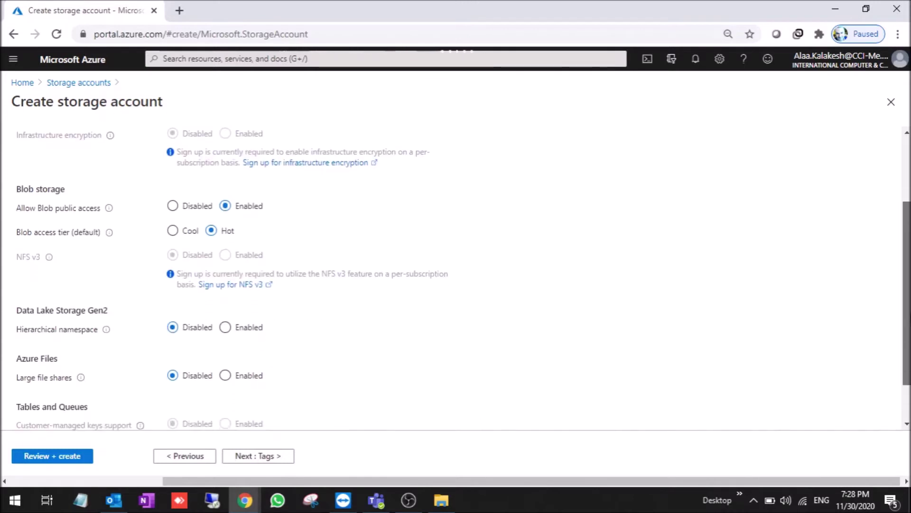
{"action": "scroll", "coordinate": [903, 269], "scroll_direction": "down", "scroll_amount": 2}
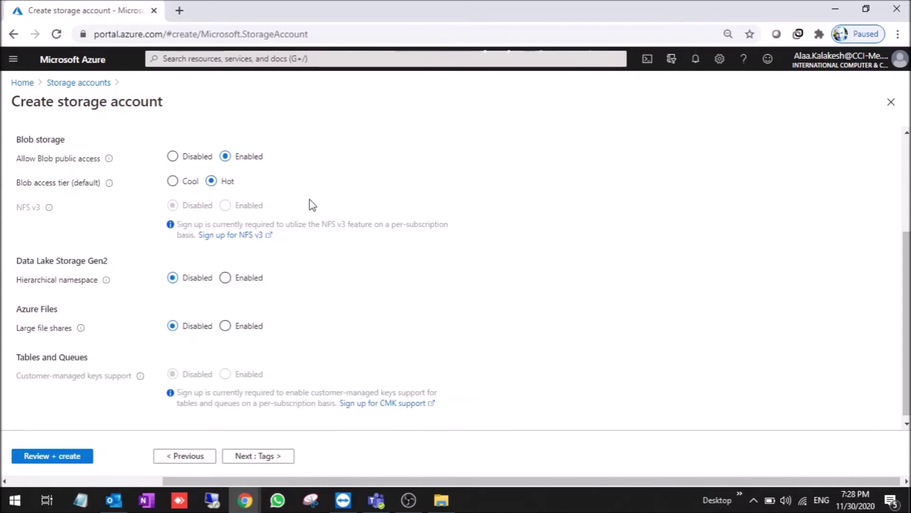
{"action": "left_click", "coordinate": [263, 457]}
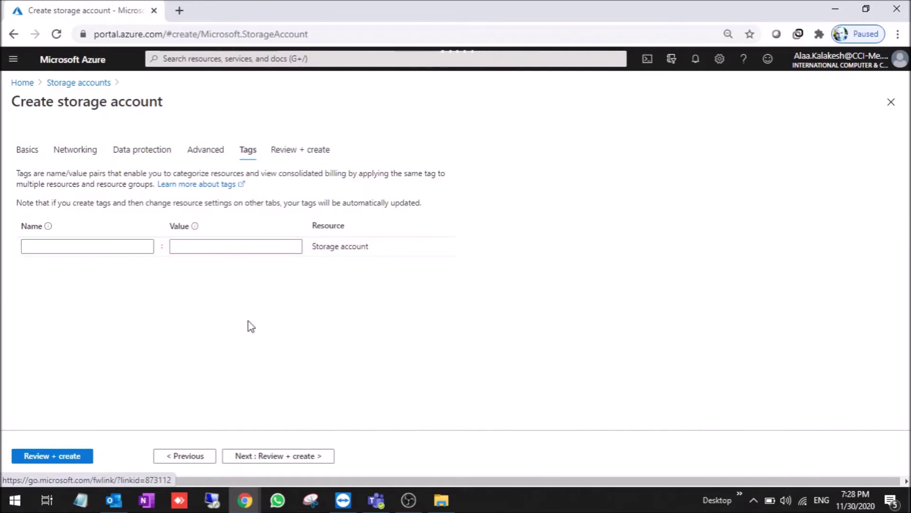
- Pass validation and create the testveritasbackupstorage account
{"action": "left_click", "coordinate": [61, 456]}
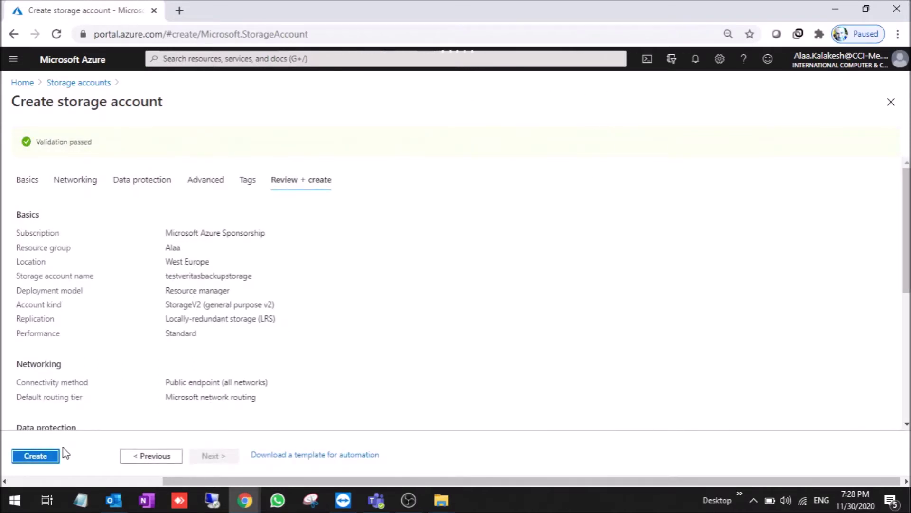
{"action": "left_click", "coordinate": [48, 455]}
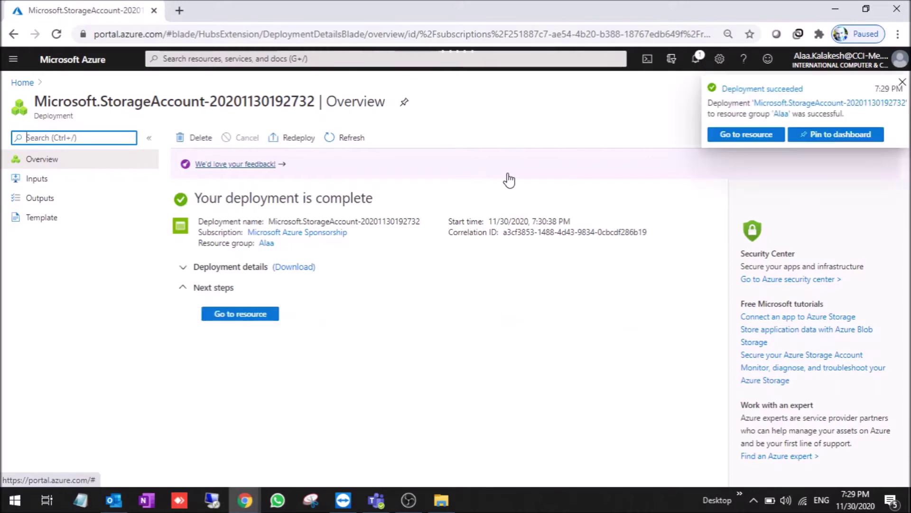
{"action": "left_click", "coordinate": [250, 314]}
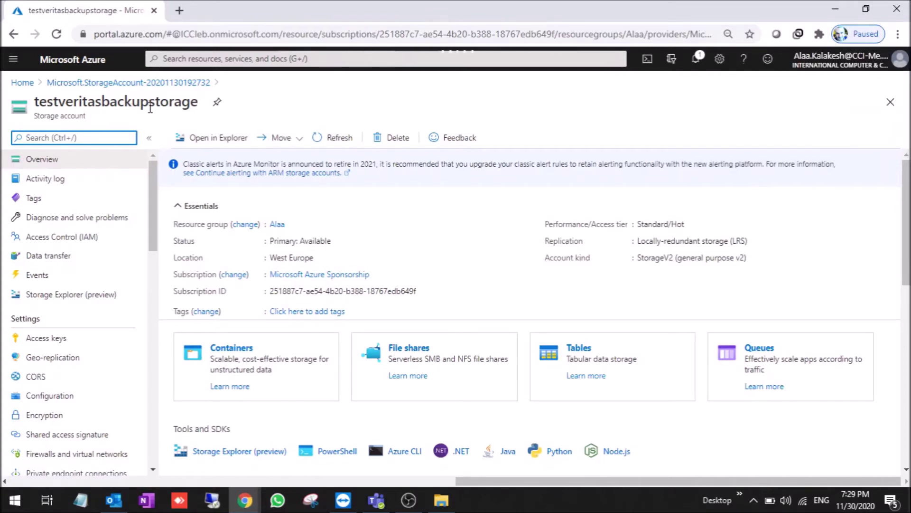
{"action": "scroll", "coordinate": [155, 202], "scroll_direction": "down", "scroll_amount": 1}
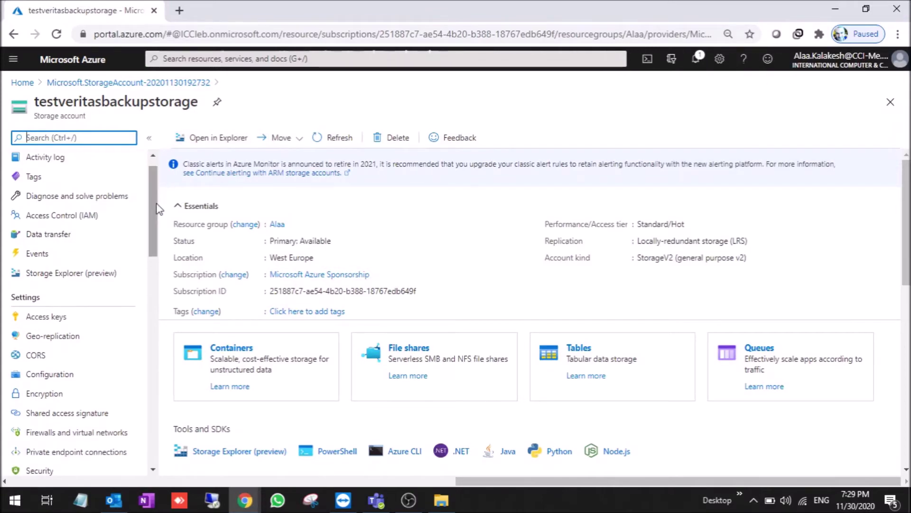
{"action": "scroll", "coordinate": [151, 237], "scroll_direction": "down", "scroll_amount": 5}
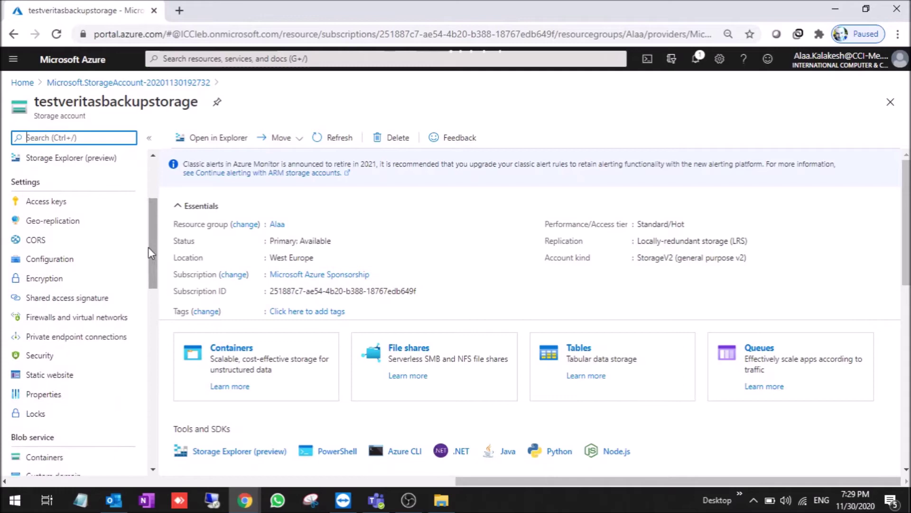
{"action": "left_click", "coordinate": [88, 201]}
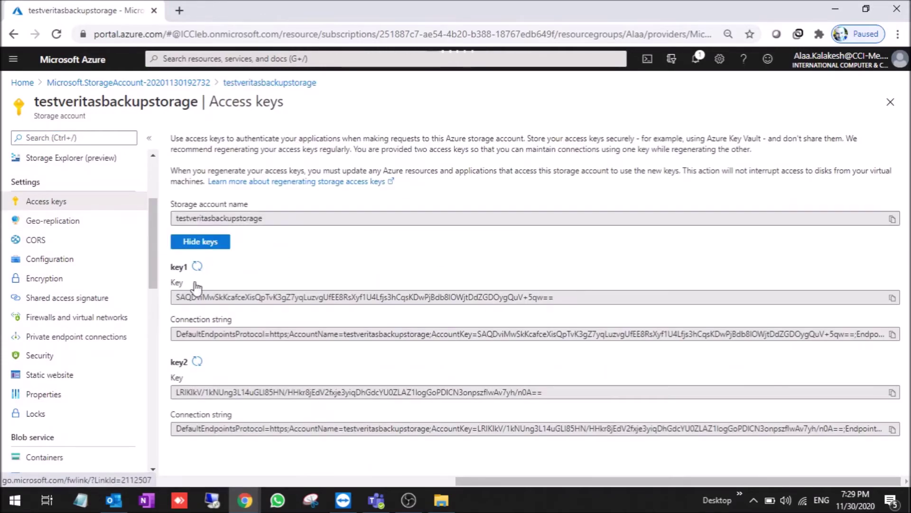
{"action": "scroll", "coordinate": [155, 208], "scroll_direction": "up", "scroll_amount": 5}
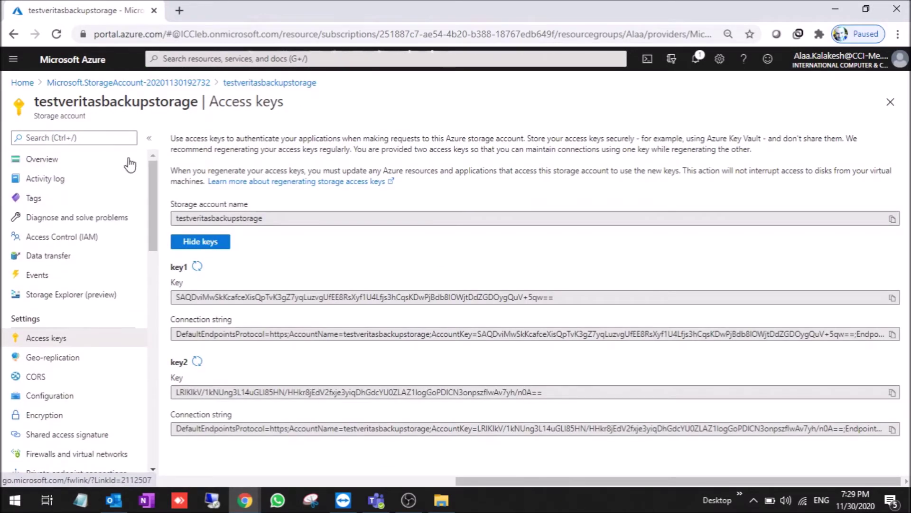
{"action": "left_click", "coordinate": [71, 160]}
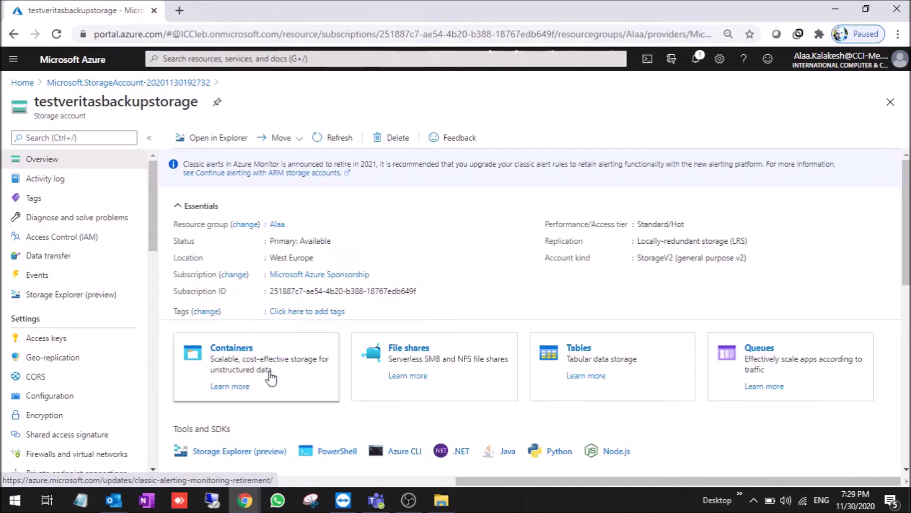
- Add a container named 'veritas' to the account, then view the account's access keys
{"action": "left_click", "coordinate": [270, 382]}
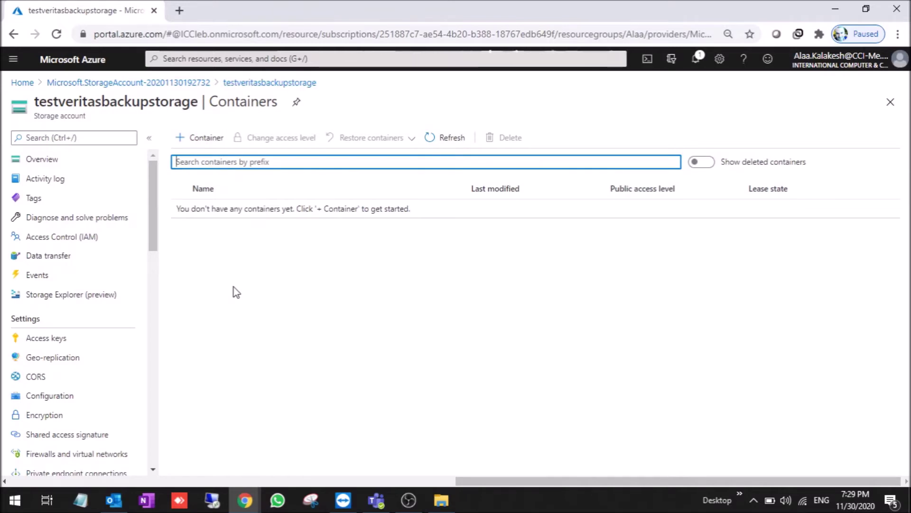
{"action": "left_click", "coordinate": [196, 137]}
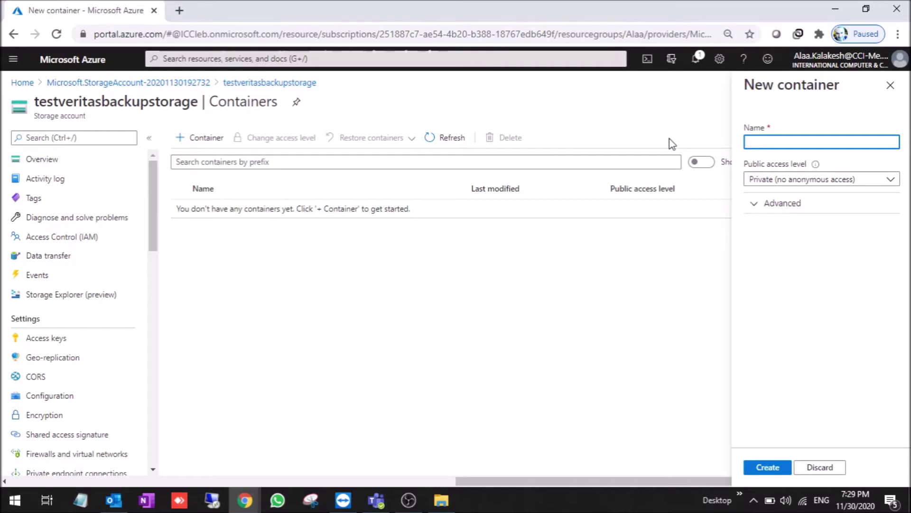
{"action": "type", "text": "veritas"}
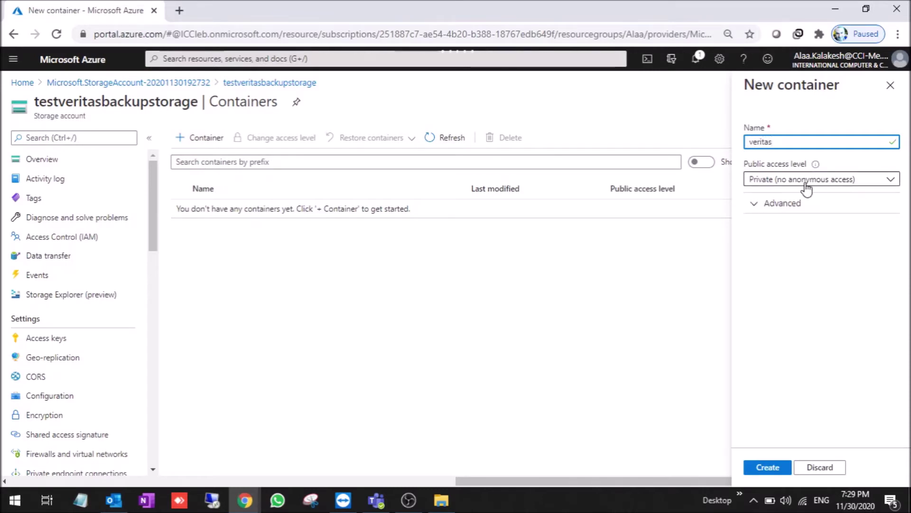
{"action": "left_click", "coordinate": [768, 467]}
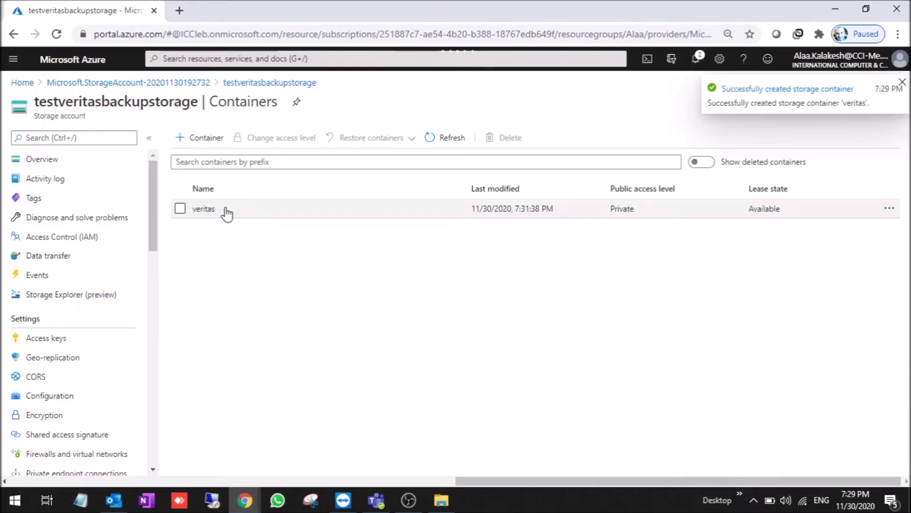
{"action": "left_click", "coordinate": [91, 167]}
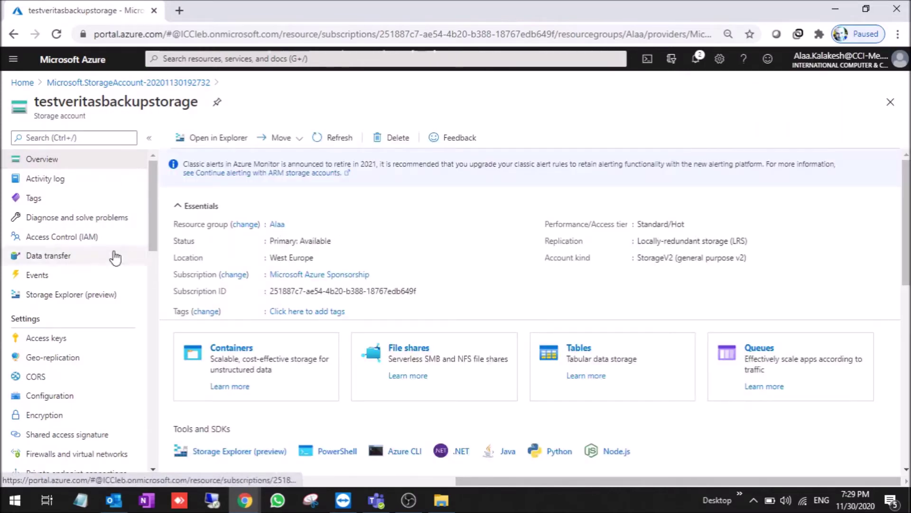
{"action": "left_click", "coordinate": [97, 338]}
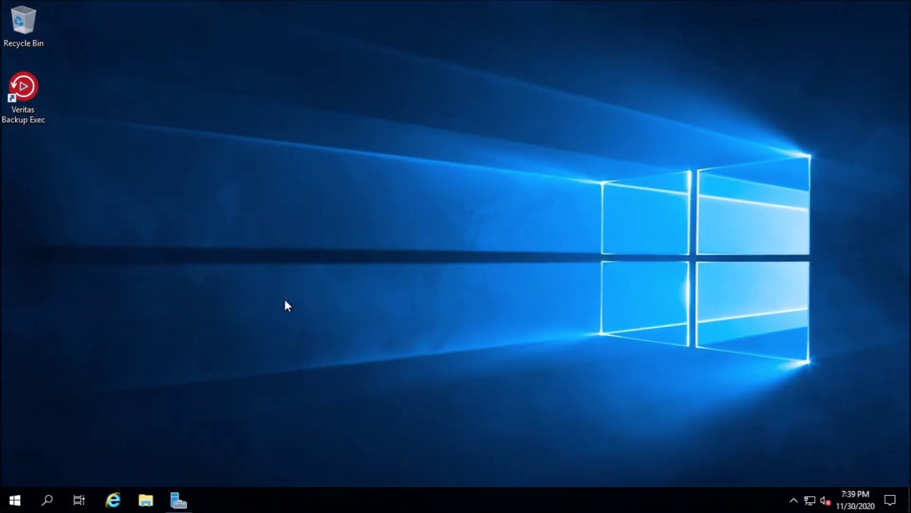
- Launch Backup Exec, dismiss What's New, and start Configure Storage from the Home dashboard
{"action": "double_click", "coordinate": [26, 101]}
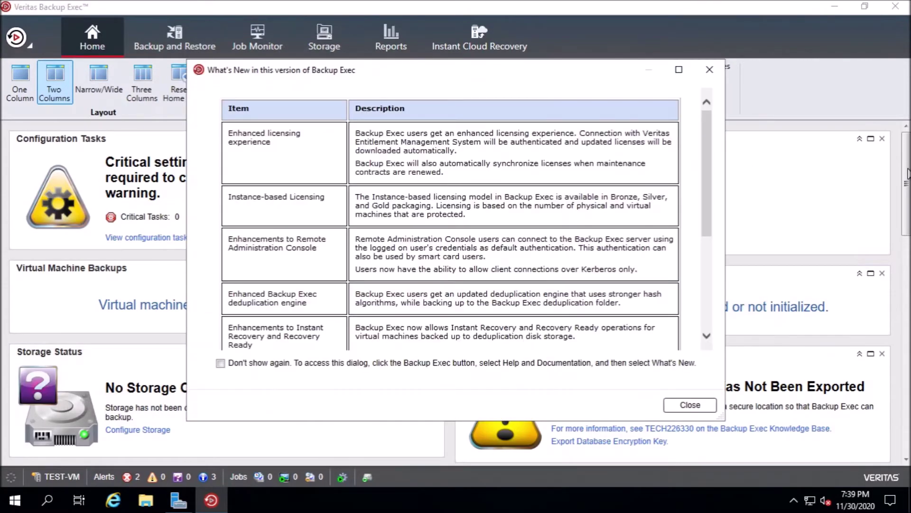
{"action": "left_click", "coordinate": [711, 70]}
{"action": "left_click_drag", "start_coordinate": [908, 176], "coordinate": [908, 218]}
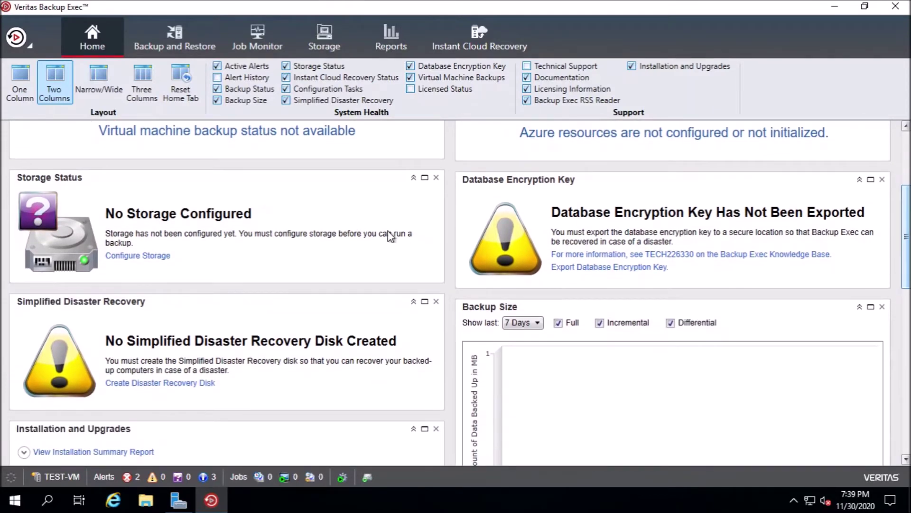
{"action": "left_click", "coordinate": [142, 256]}
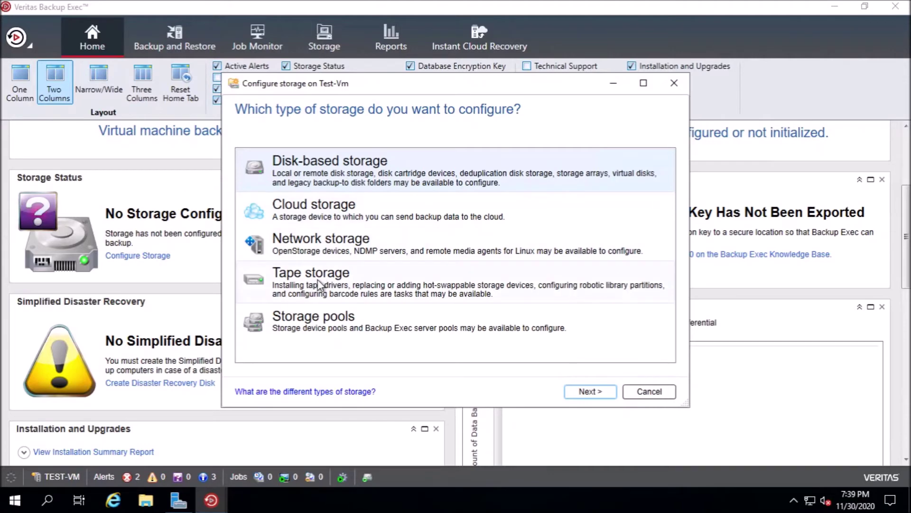
- Choose Cloud storage and name the device AzureBackup with description Cloud Backup
{"action": "left_click", "coordinate": [338, 219]}
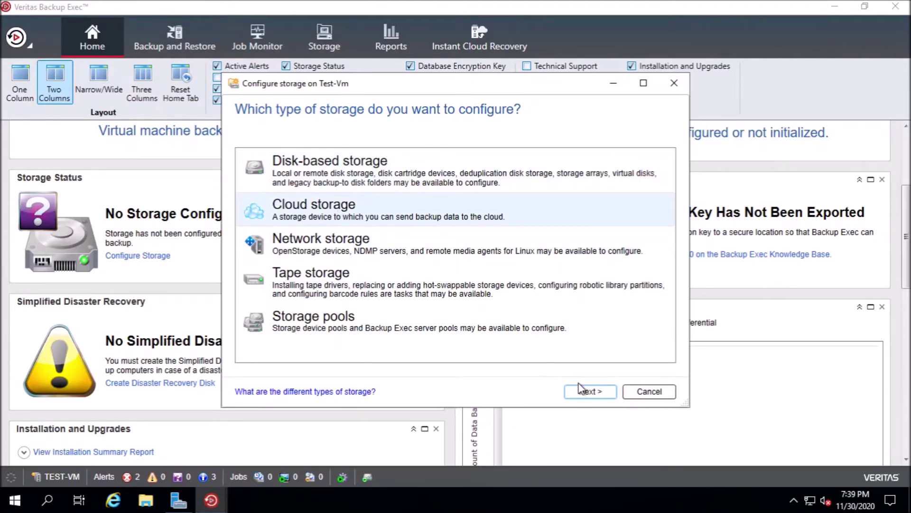
{"action": "left_click", "coordinate": [585, 393]}
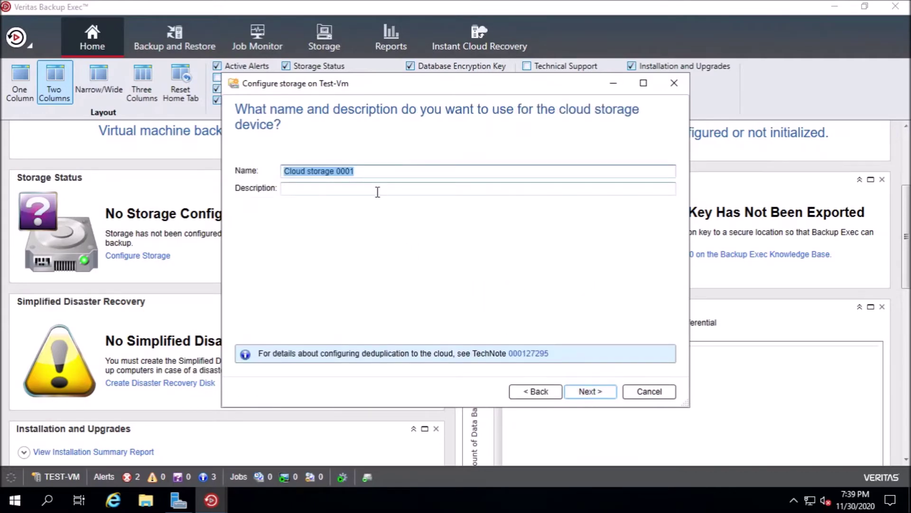
{"action": "type", "text": "Azure"}
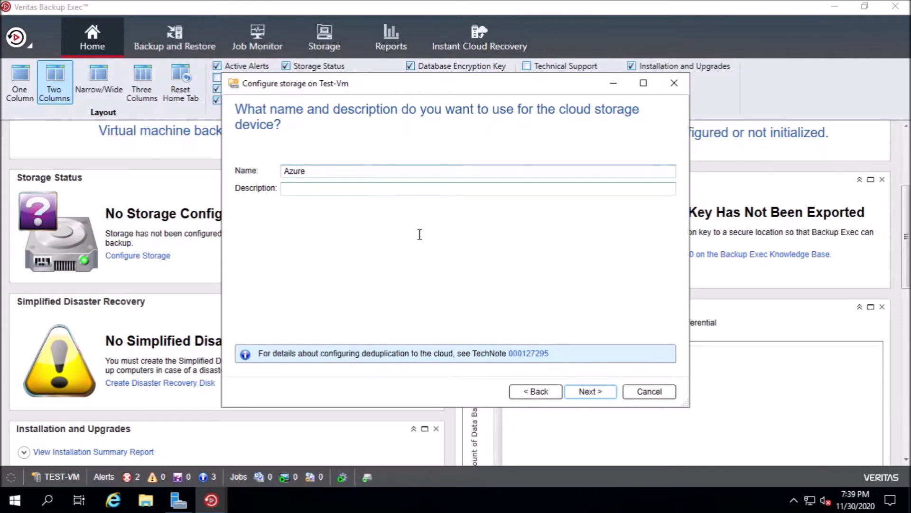
{"action": "left_click", "coordinate": [315, 188]}
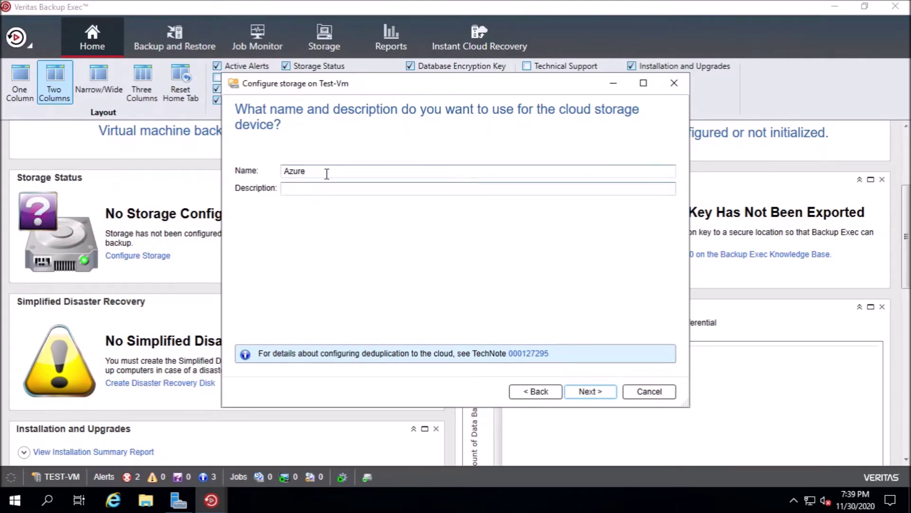
{"action": "left_click", "coordinate": [327, 173]}
{"action": "type", "text": "Backup"}
{"action": "key", "text": "Tab"}
{"action": "type", "text": "Back"}
{"action": "key", "text": "BackSpace"}
{"action": "key", "text": "BackSpace"}
{"action": "key", "text": "BackSpace"}
{"action": "key", "text": "BackSpace"}
{"action": "key", "text": "BackSpace"}
{"action": "key", "text": "BackSpace"}
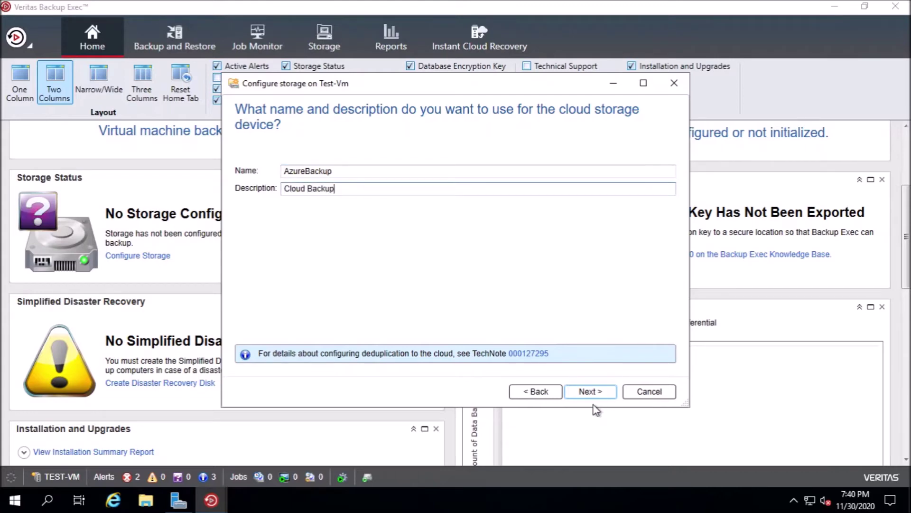
- Select Azure as the cloud storage provider
{"action": "left_click", "coordinate": [593, 389]}
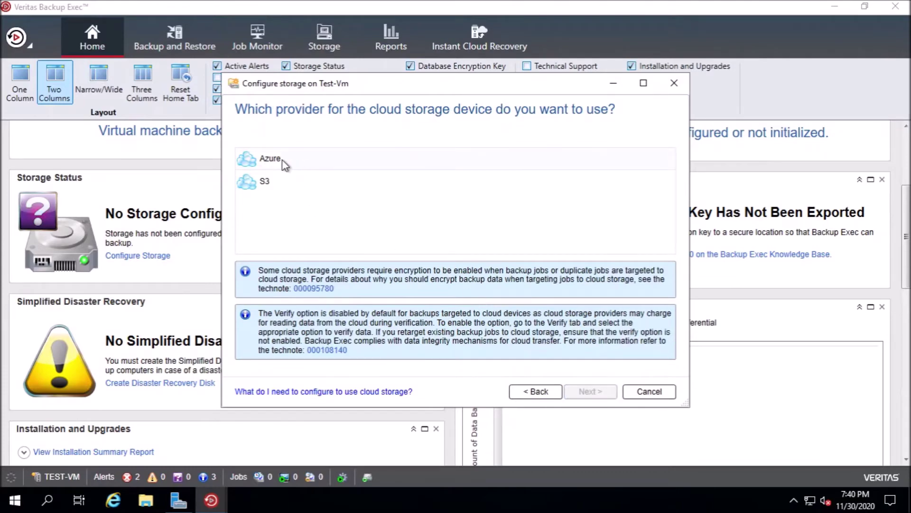
{"action": "left_click", "coordinate": [283, 160]}
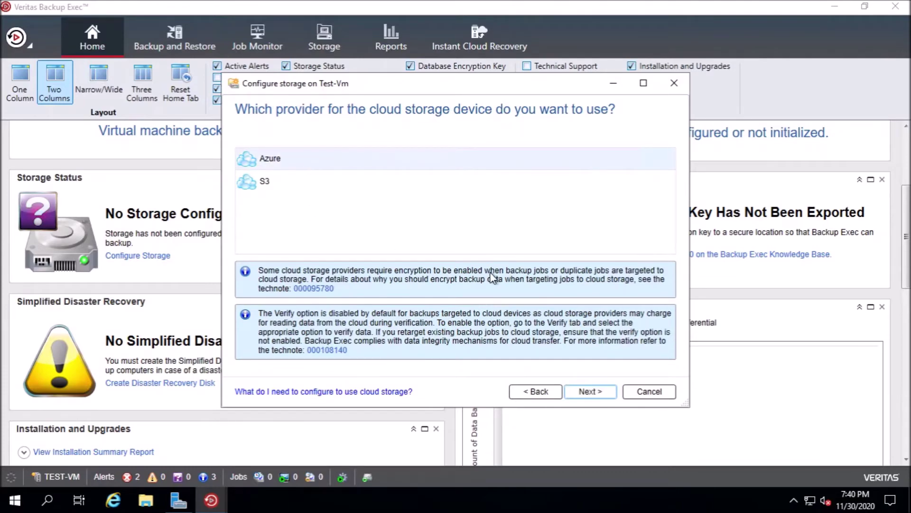
{"action": "left_click", "coordinate": [591, 392]}
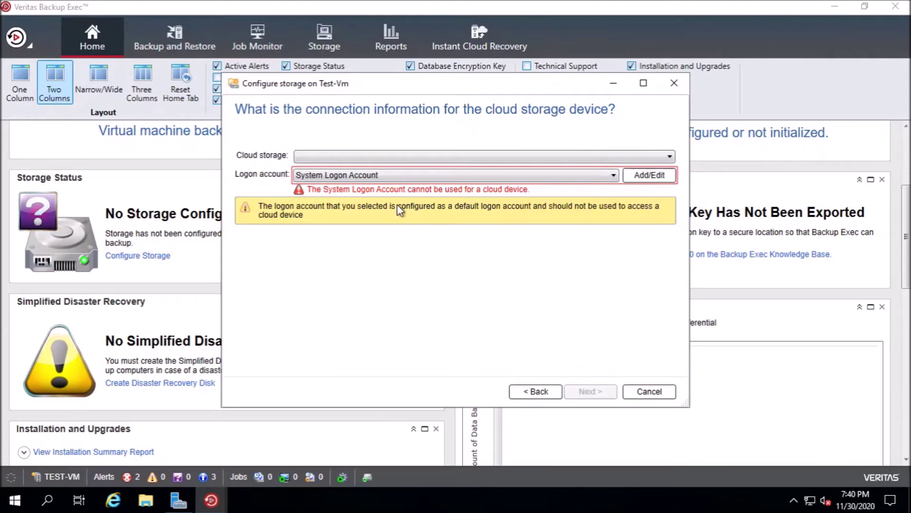
- Select standard Azure storage and delete the old aZURE logon account
{"action": "left_click", "coordinate": [401, 156]}
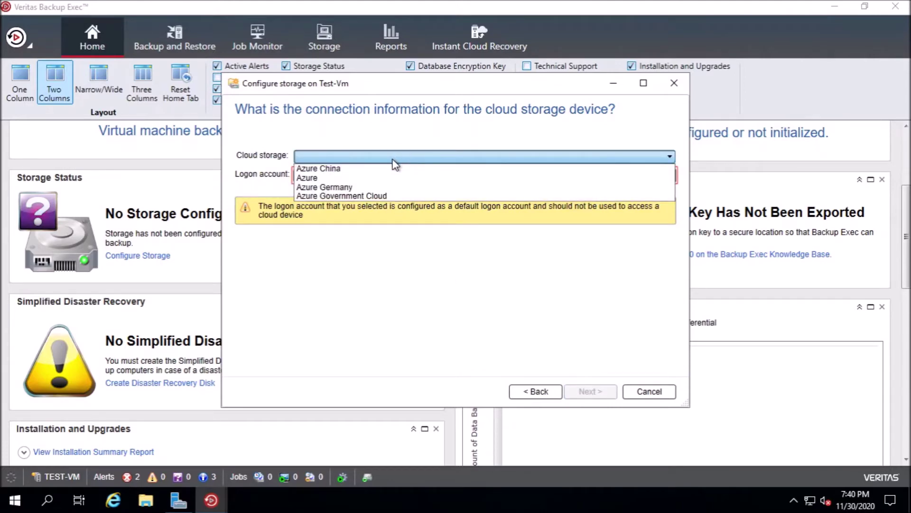
{"action": "left_click", "coordinate": [319, 179]}
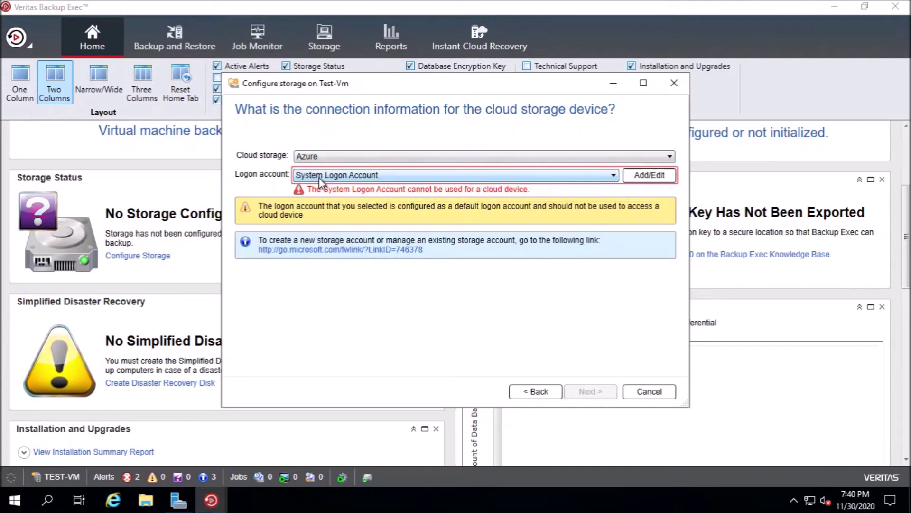
{"action": "left_click", "coordinate": [645, 176]}
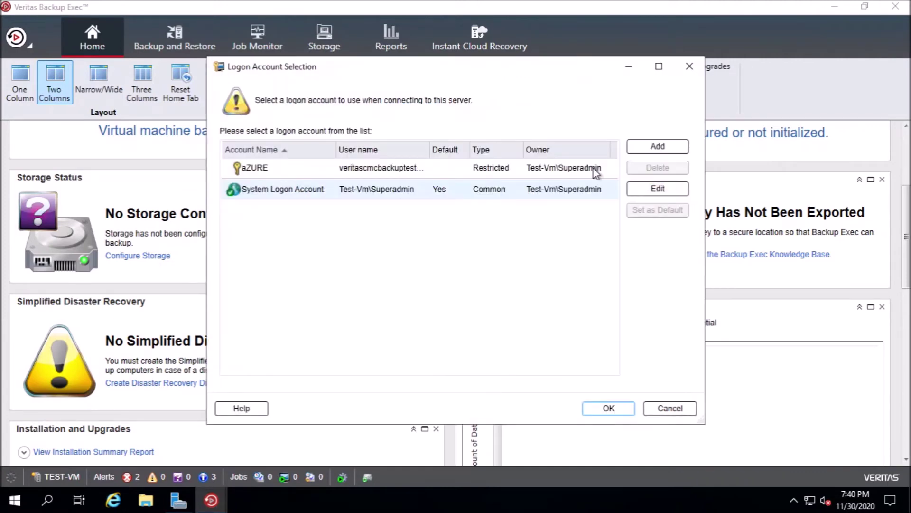
{"action": "left_click", "coordinate": [483, 179]}
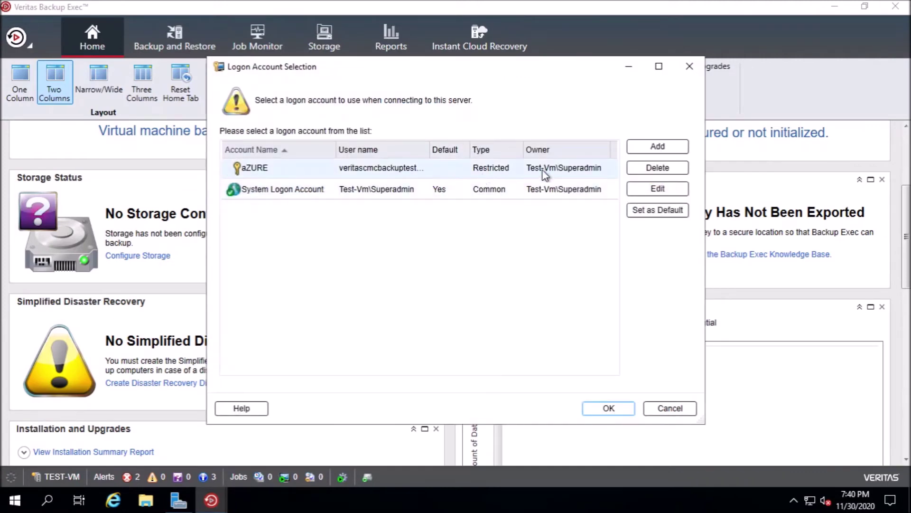
{"action": "left_click", "coordinate": [649, 171]}
{"action": "left_click", "coordinate": [491, 269]}
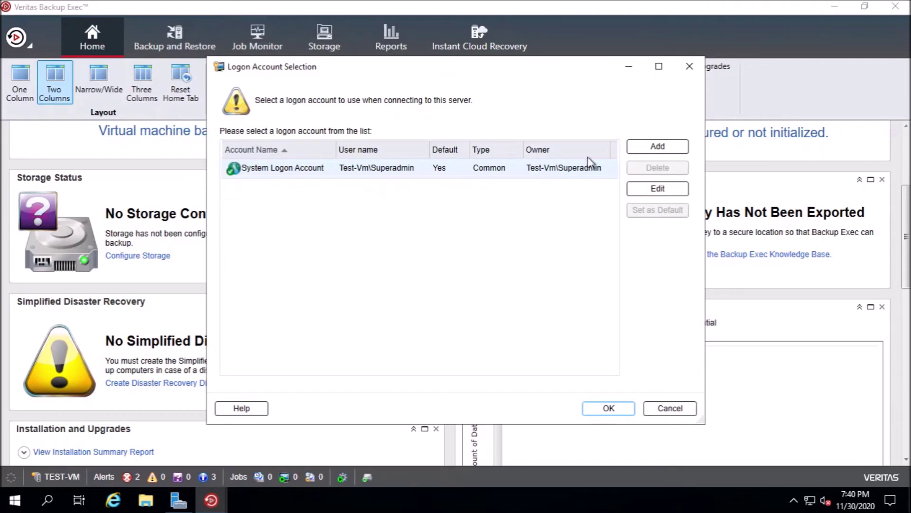
- Start a new logon account in the Add Logon Credentials form
{"action": "left_click", "coordinate": [653, 149]}
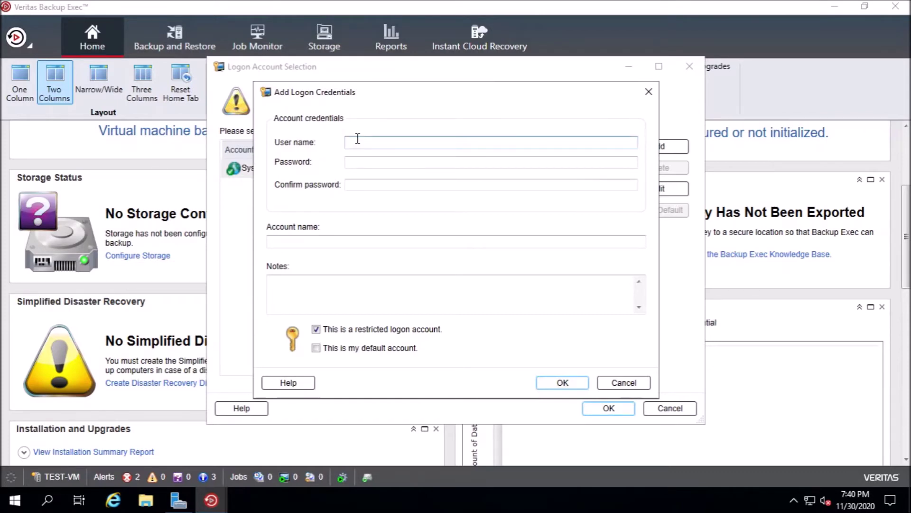
{"action": "left_click", "coordinate": [357, 162]}
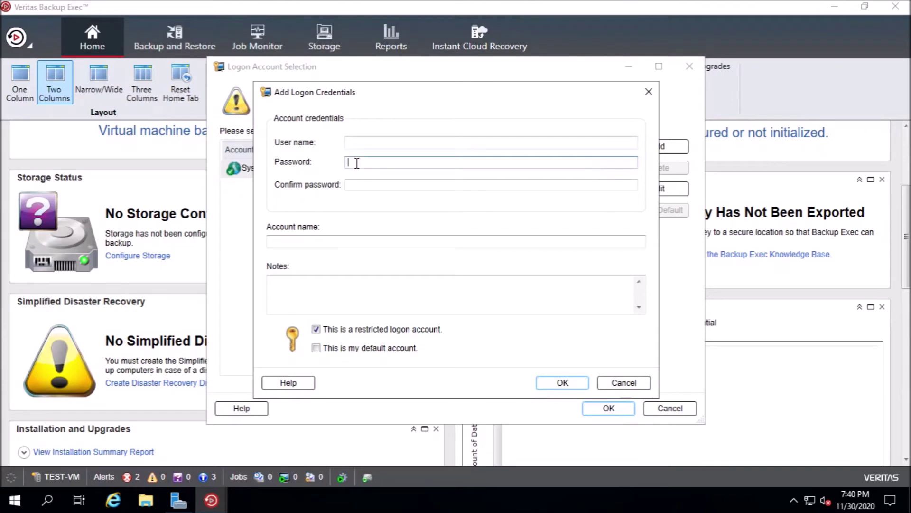
{"action": "left_click", "coordinate": [362, 142]}
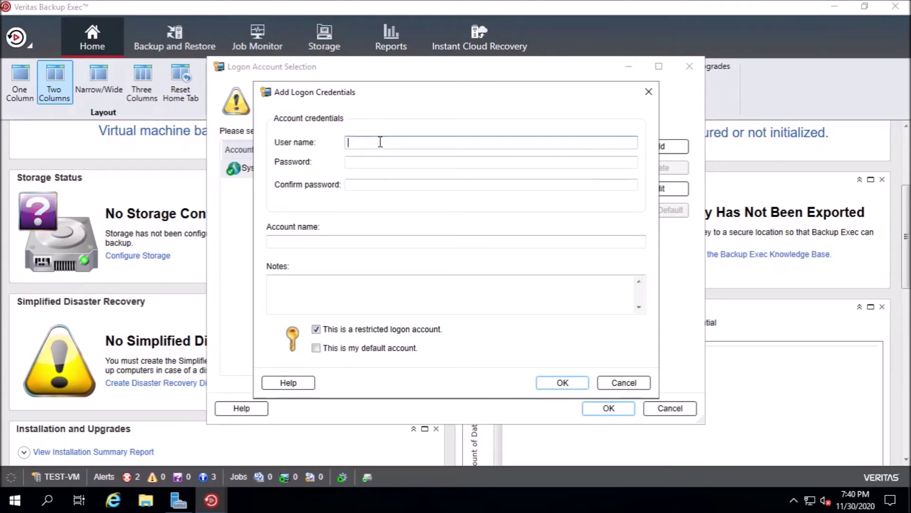
- Copy the storage account name testveritasbackupstorage from its Azure overview page
{"action": "left_click", "coordinate": [592, 8]}
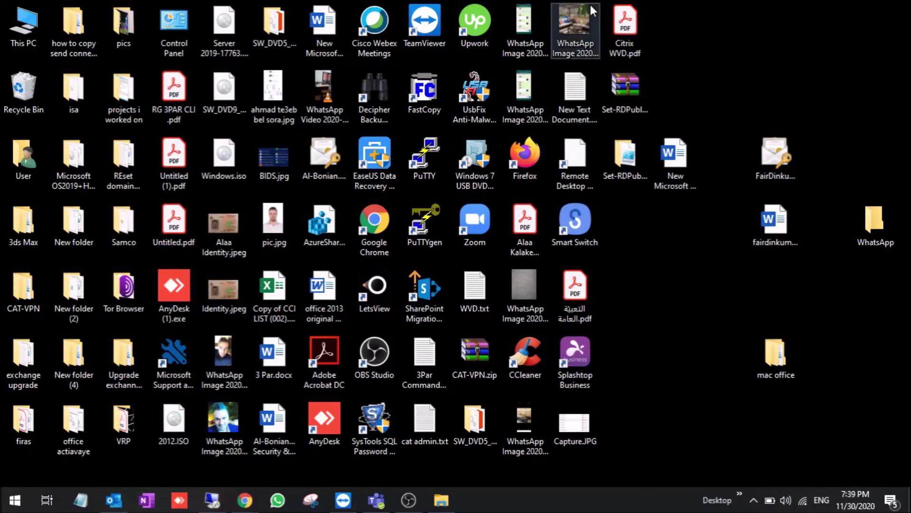
{"action": "mouse_move", "coordinate": [245, 499]}
{"action": "left_click", "coordinate": [296, 459]}
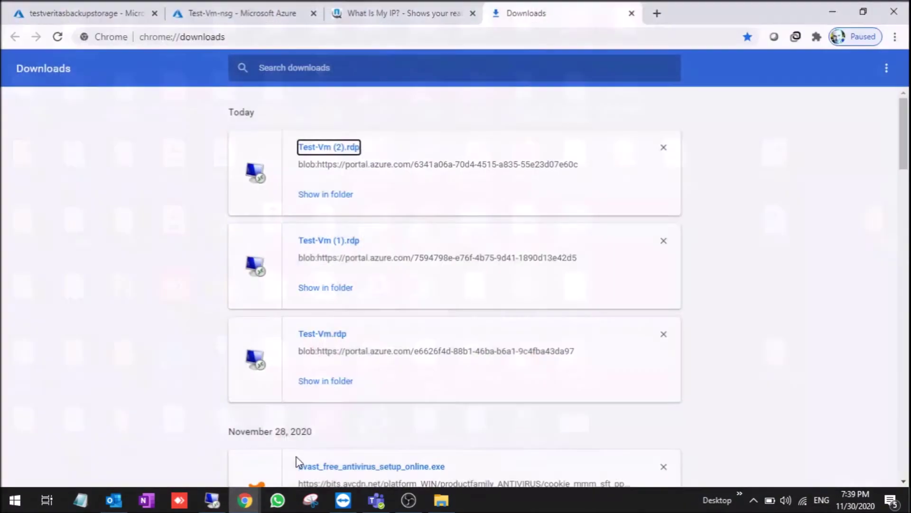
{"action": "left_click", "coordinate": [190, 444]}
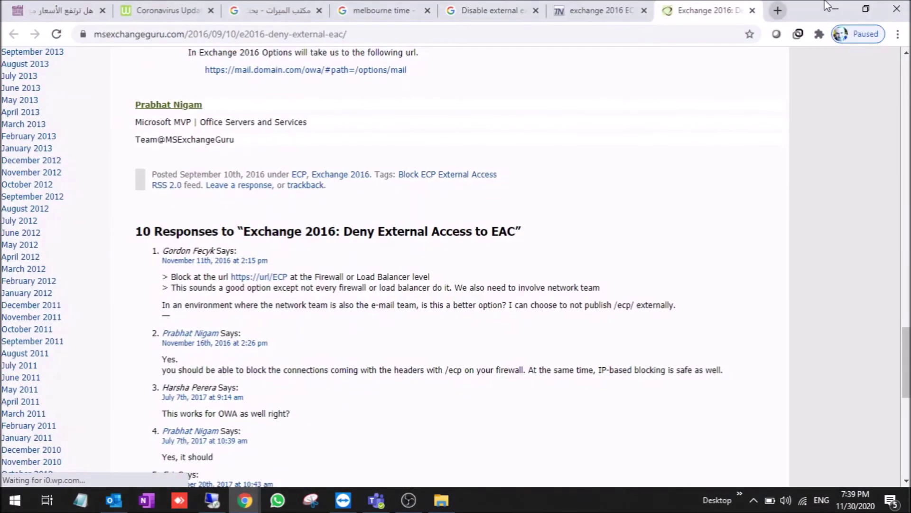
{"action": "left_click", "coordinate": [835, 8]}
{"action": "left_click", "coordinate": [835, 8]}
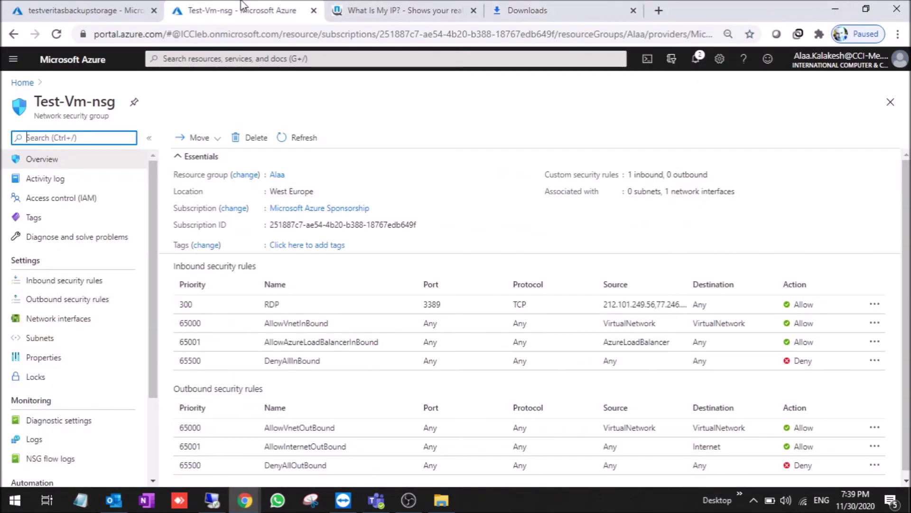
{"action": "left_click", "coordinate": [101, 9]}
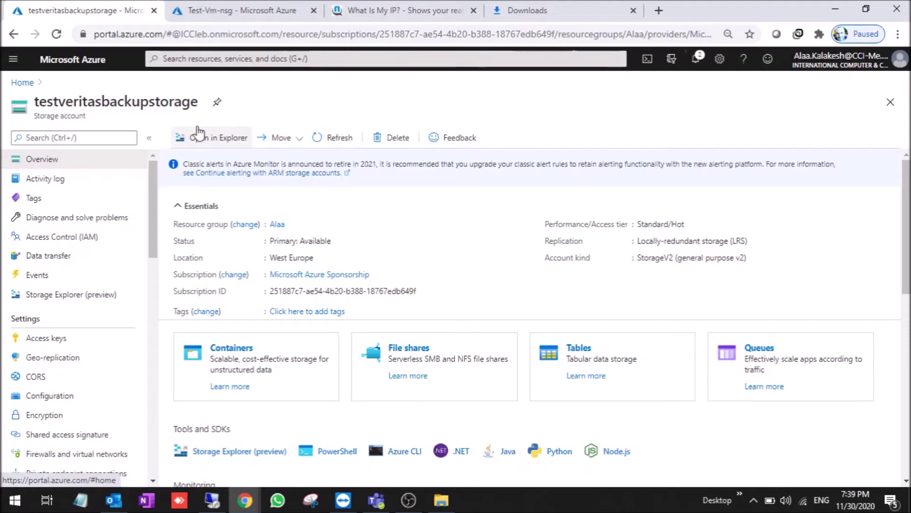
{"action": "left_click_drag", "start_coordinate": [195, 102], "coordinate": [35, 102]}
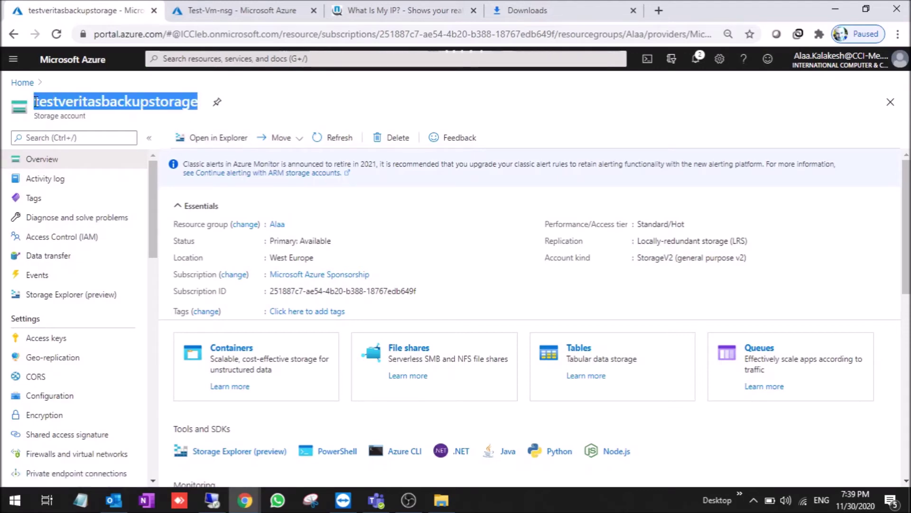
{"action": "right_click", "coordinate": [53, 105]}
{"action": "left_click", "coordinate": [65, 114]}
{"action": "left_click", "coordinate": [212, 499]}
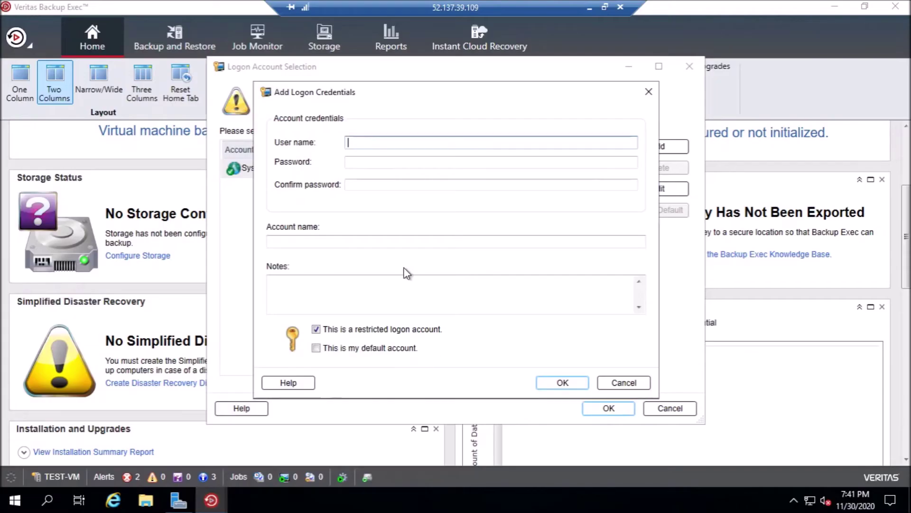
- Enter the account name as user name and the Azure key1 access key as password and confirmation
{"action": "key", "text": "ctrl+v"}
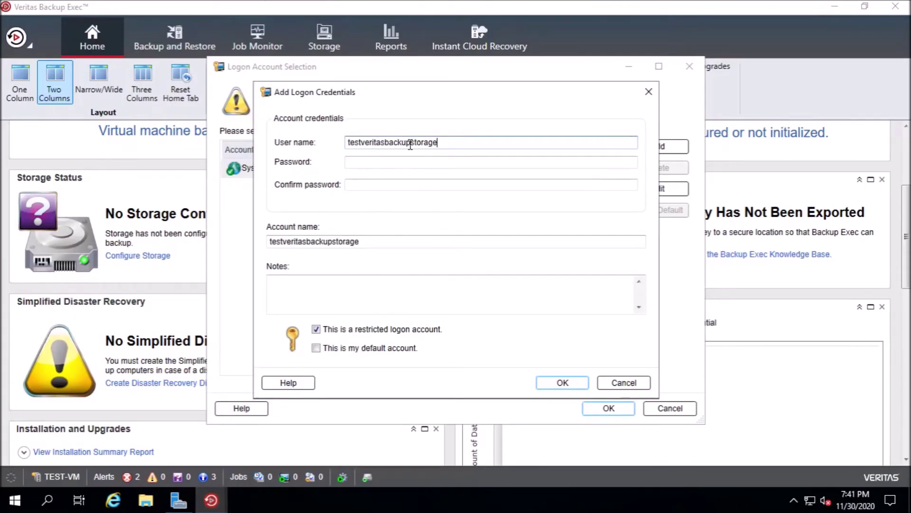
{"action": "left_click", "coordinate": [359, 163]}
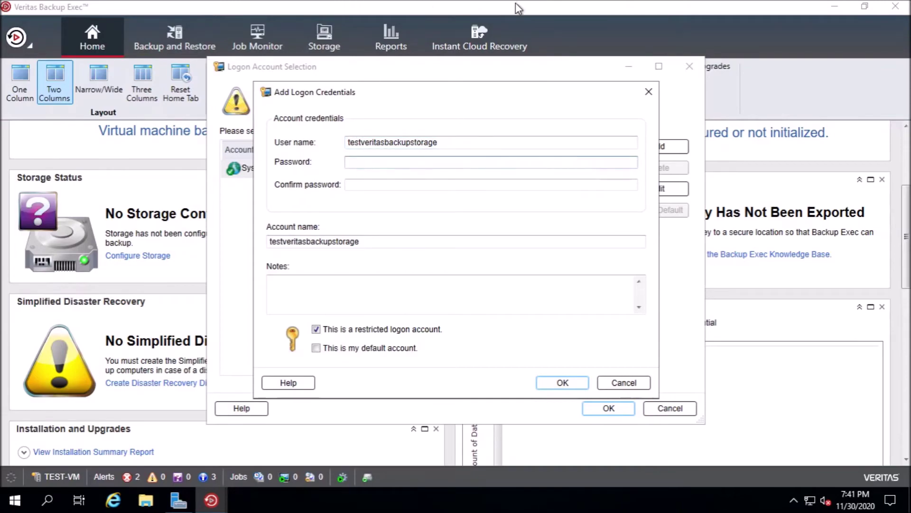
{"action": "left_click", "coordinate": [588, 7]}
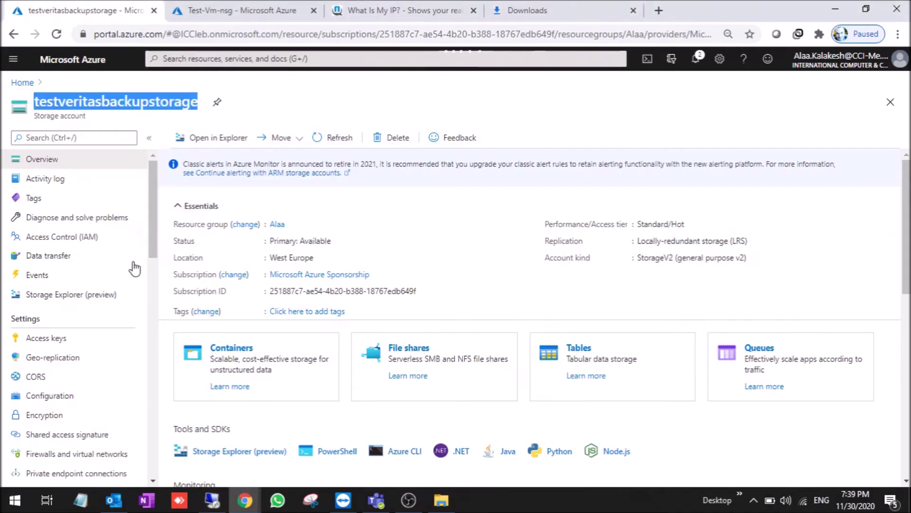
{"action": "left_click", "coordinate": [80, 336]}
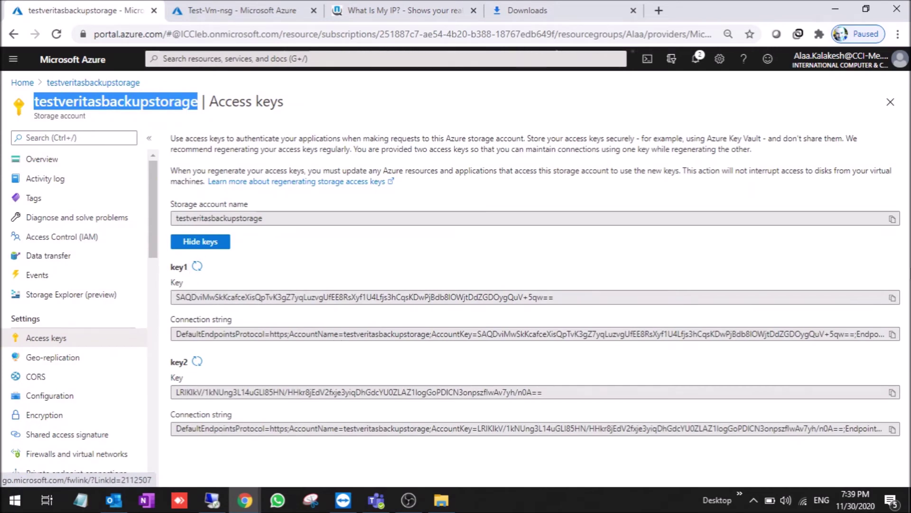
{"action": "left_click", "coordinate": [890, 300]}
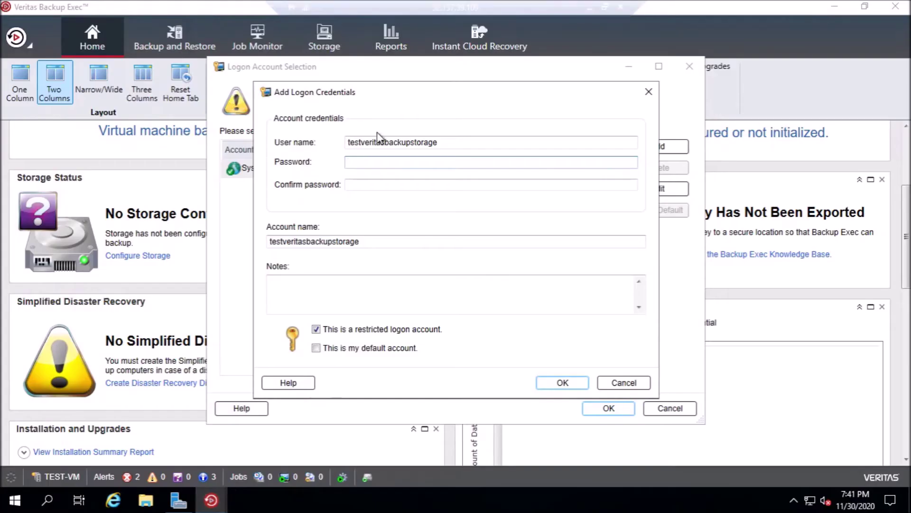
{"action": "key", "text": "ctrl+v"}
{"action": "left_click", "coordinate": [372, 185]}
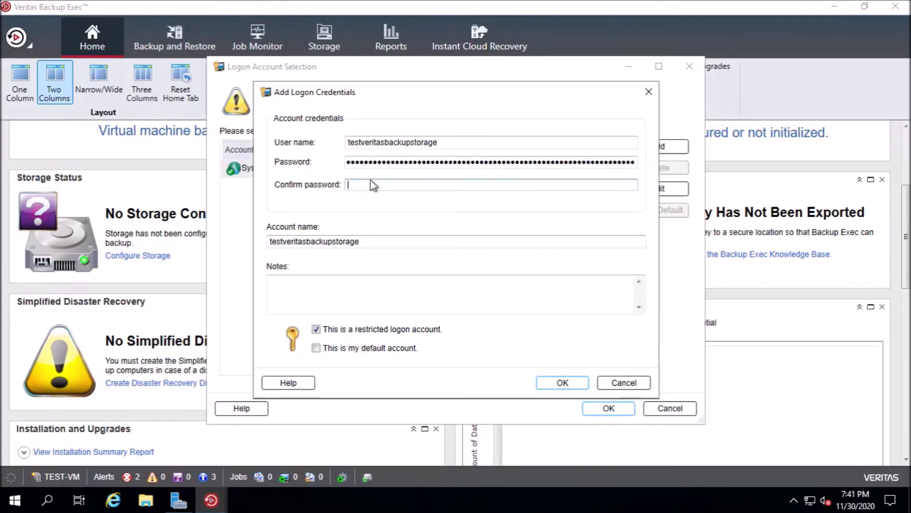
{"action": "key", "text": "ctrl+v"}
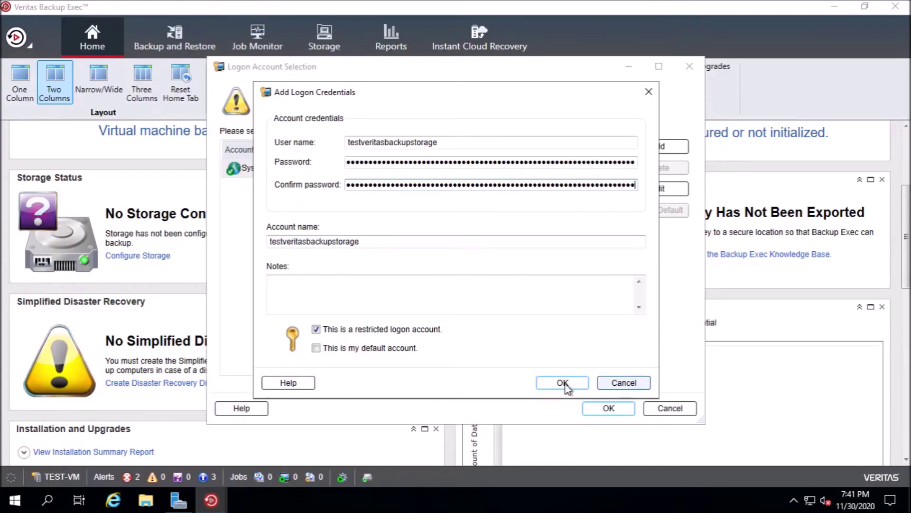
- Save the testveritasbackupstorage logon account and use it for the cloud device
{"action": "left_click", "coordinate": [562, 383]}
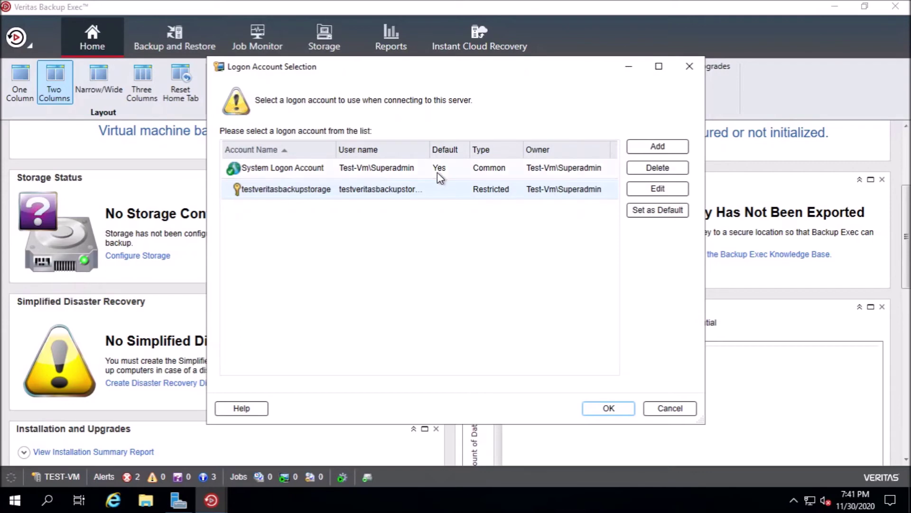
{"action": "left_click", "coordinate": [617, 407]}
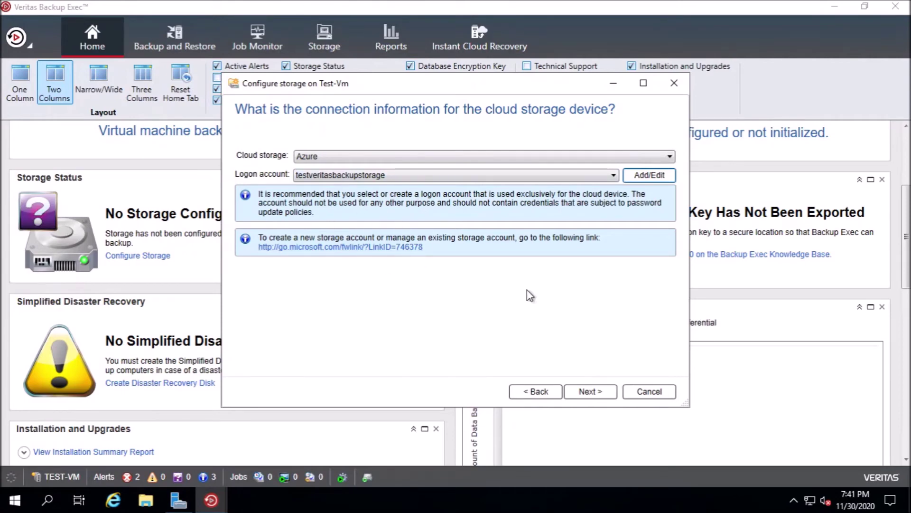
{"action": "left_click", "coordinate": [591, 392]}
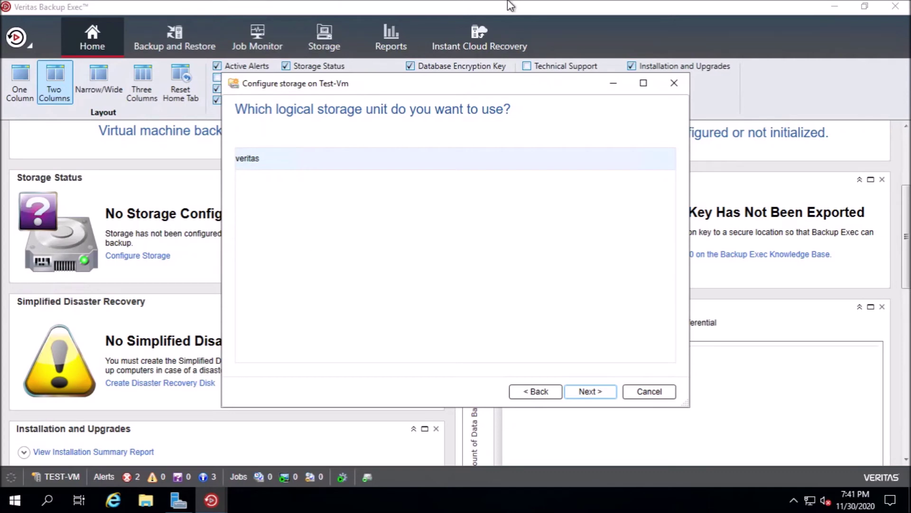
- Check the Azure container list, then select the veritas container with 1 concurrent operation
{"action": "left_click", "coordinate": [588, 10]}
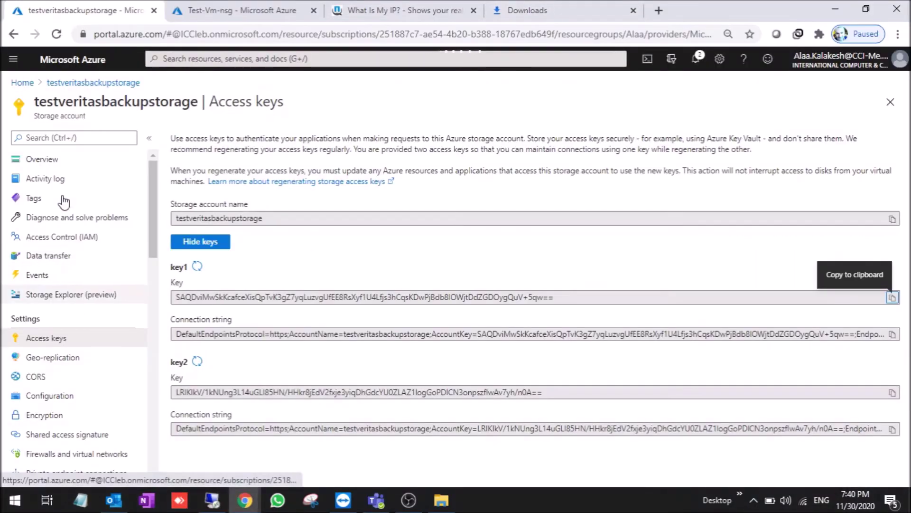
{"action": "left_click", "coordinate": [57, 159]}
{"action": "left_click", "coordinate": [255, 368]}
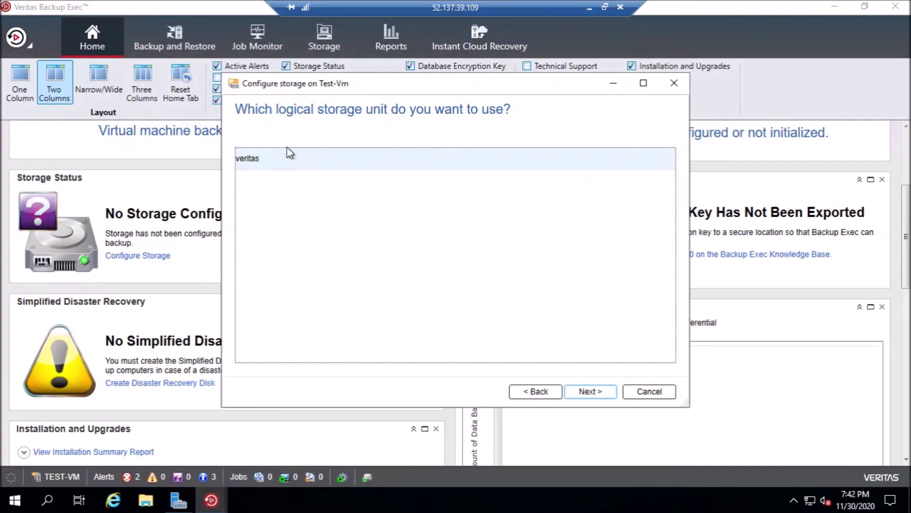
{"action": "left_click", "coordinate": [591, 391]}
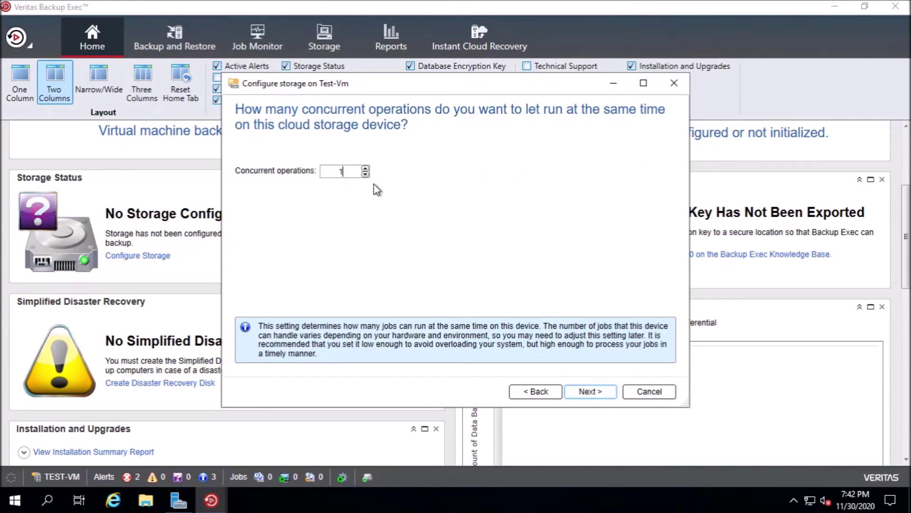
{"action": "left_click", "coordinate": [595, 397]}
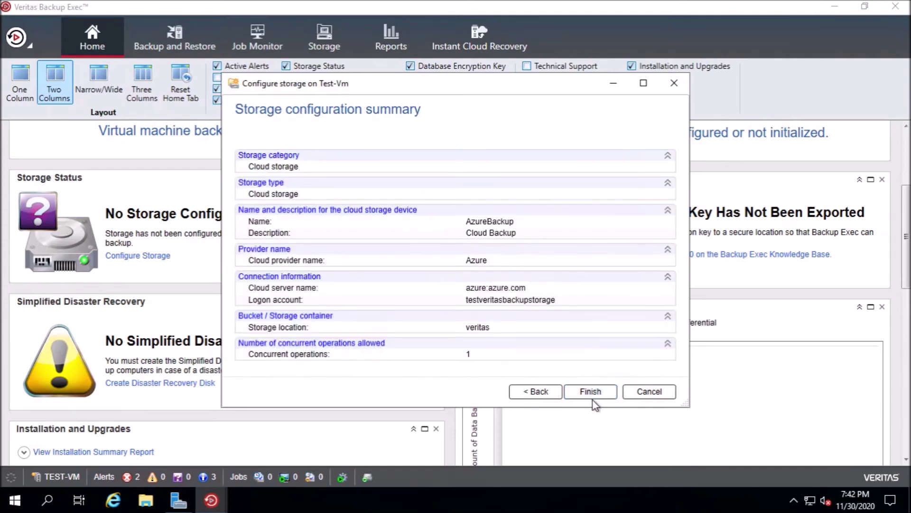
- Create the AzureBackup cloud storage device, suppress the tip, and restart Backup Exec services
{"action": "left_click", "coordinate": [592, 392]}
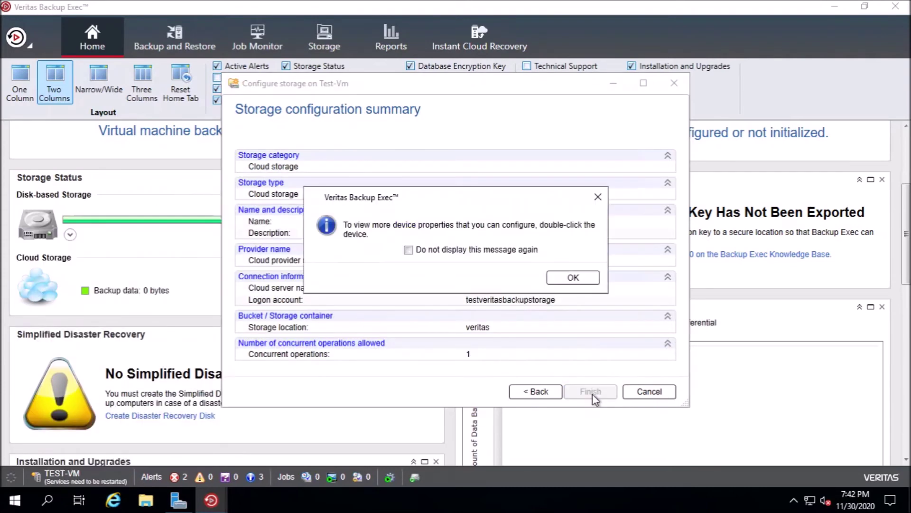
{"action": "left_click", "coordinate": [517, 249]}
{"action": "left_click", "coordinate": [573, 277]}
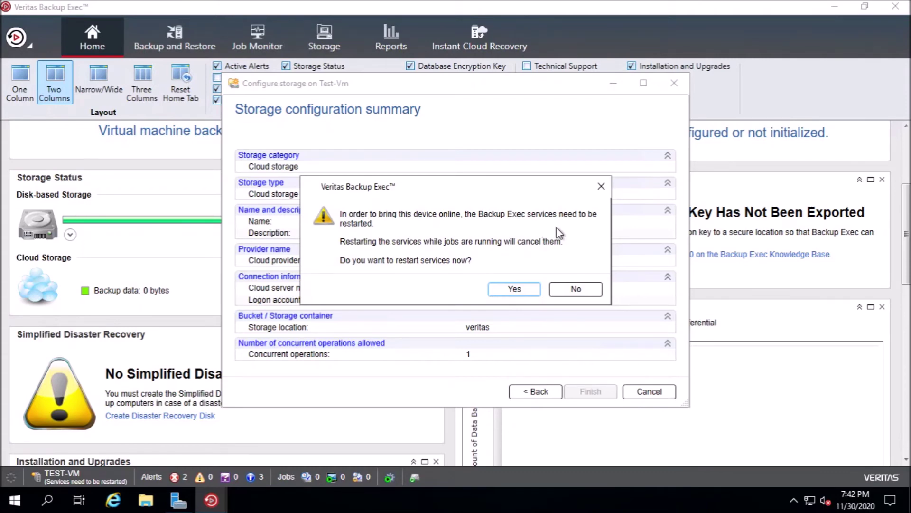
{"action": "left_click", "coordinate": [506, 288]}
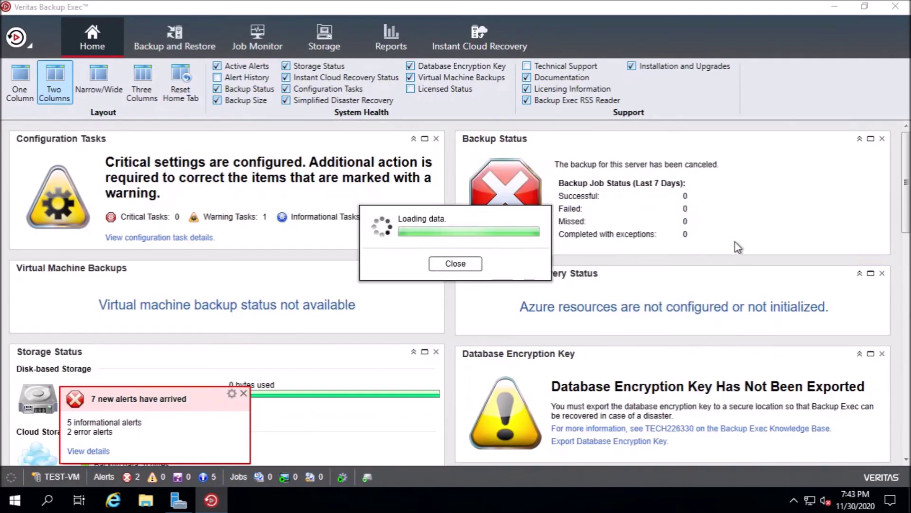
{"action": "scroll", "coordinate": [456, 292], "scroll_direction": "down", "scroll_amount": 5}
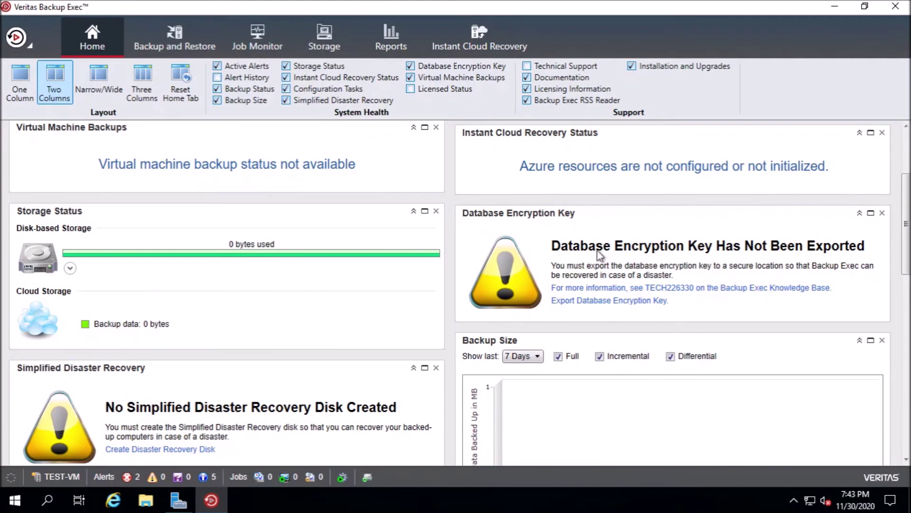
- Start a Back Up to Cloud job for Test-Vm and accept the tested logon credentials
{"action": "left_click", "coordinate": [174, 38]}
{"action": "left_click", "coordinate": [182, 81]}
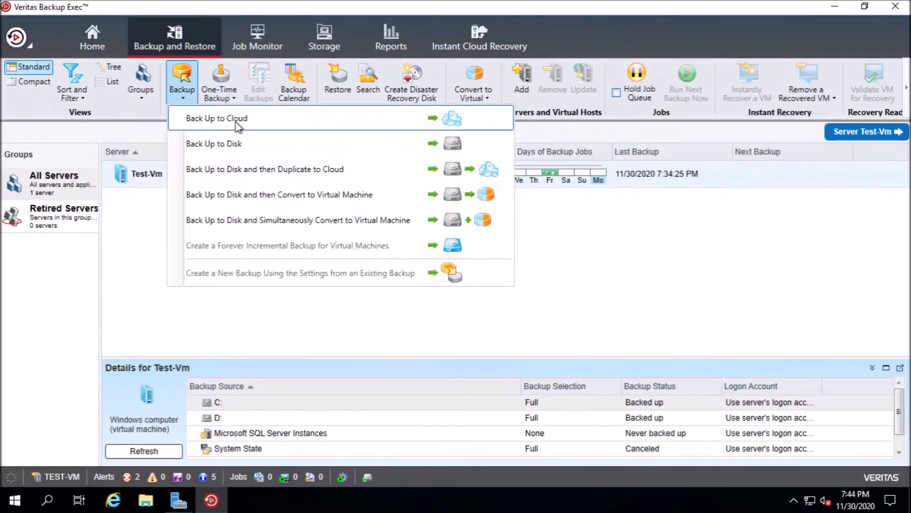
{"action": "left_click", "coordinate": [237, 123]}
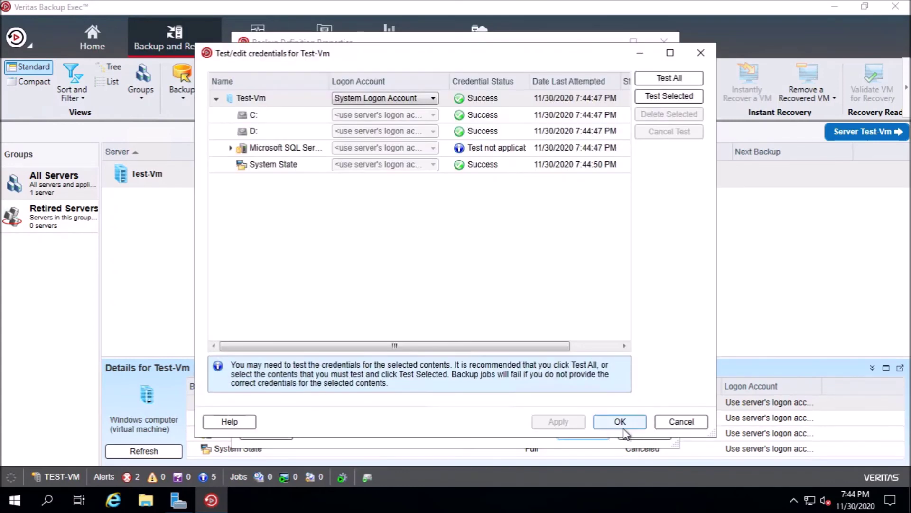
{"action": "left_click", "coordinate": [620, 421]}
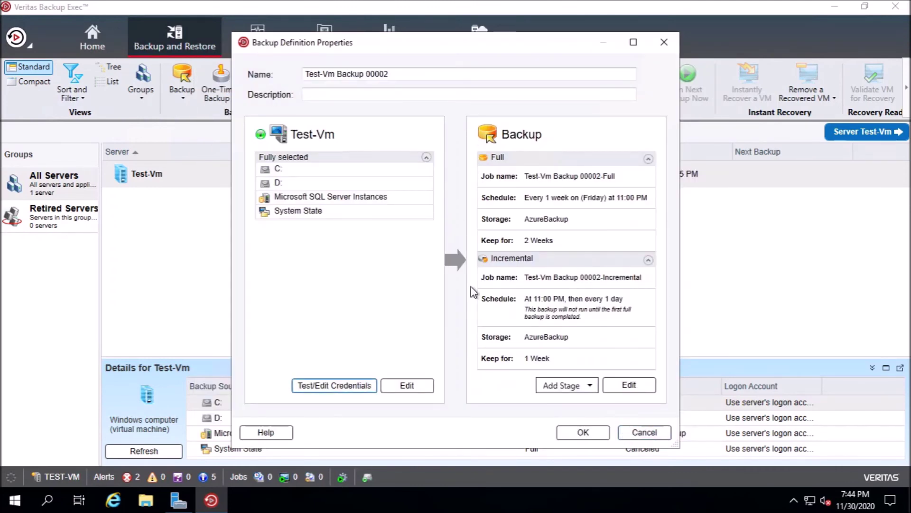
- Review the full and incremental schedule and Test-Vm selections, then save the Test-Vm Backup 00002 definition
{"action": "left_click", "coordinate": [637, 386]}
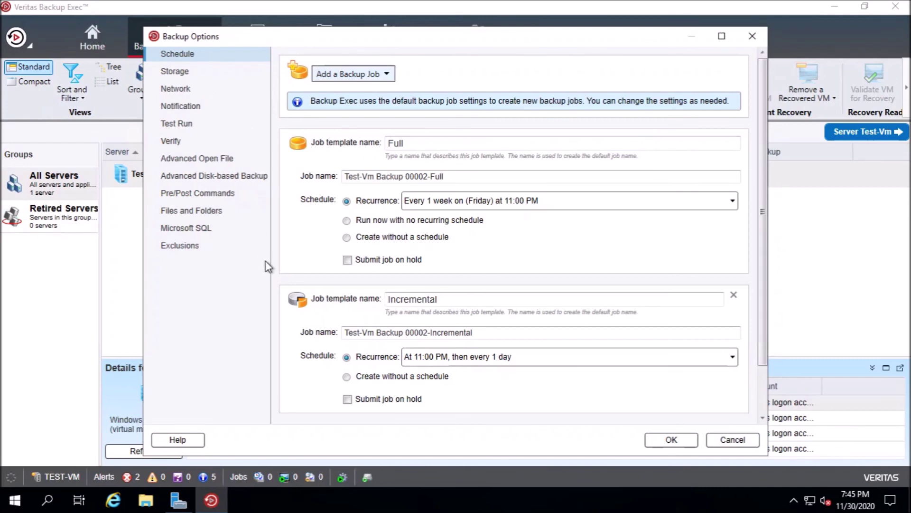
{"action": "left_click", "coordinate": [378, 74]}
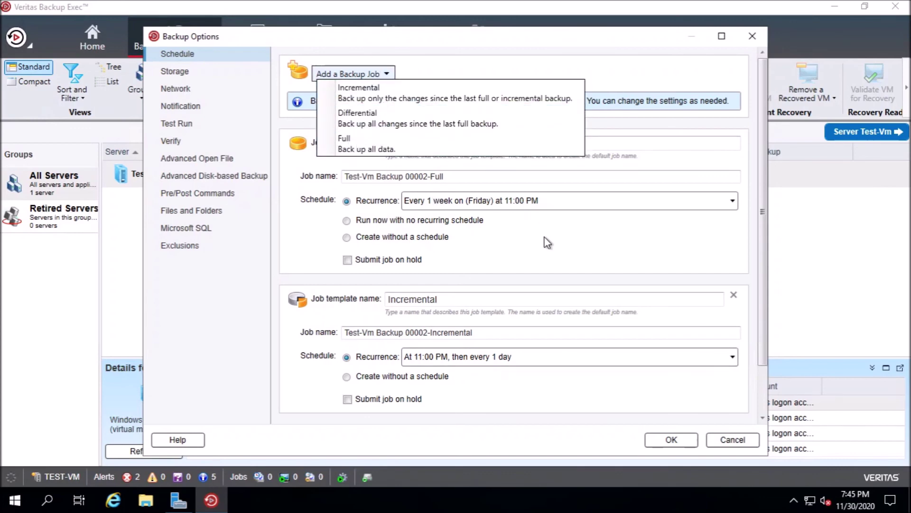
{"action": "left_click", "coordinate": [682, 446]}
{"action": "left_click", "coordinate": [682, 443]}
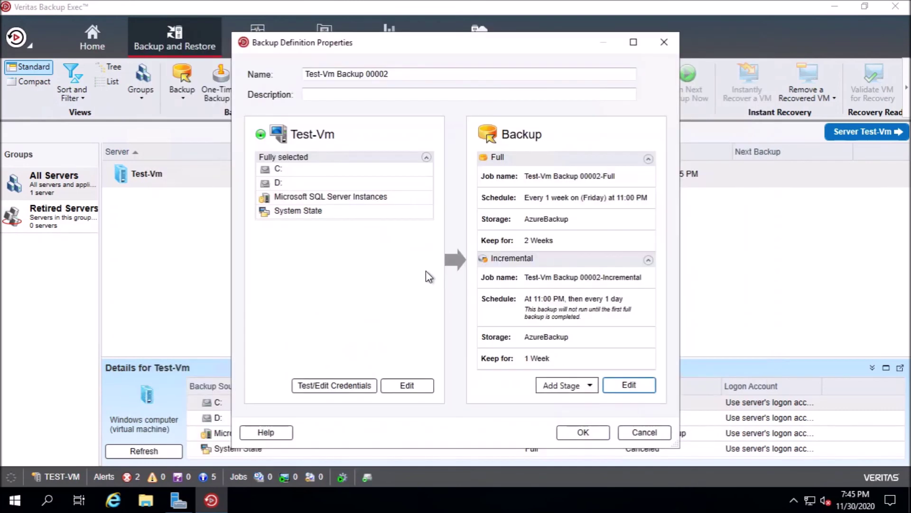
{"action": "left_click", "coordinate": [414, 387]}
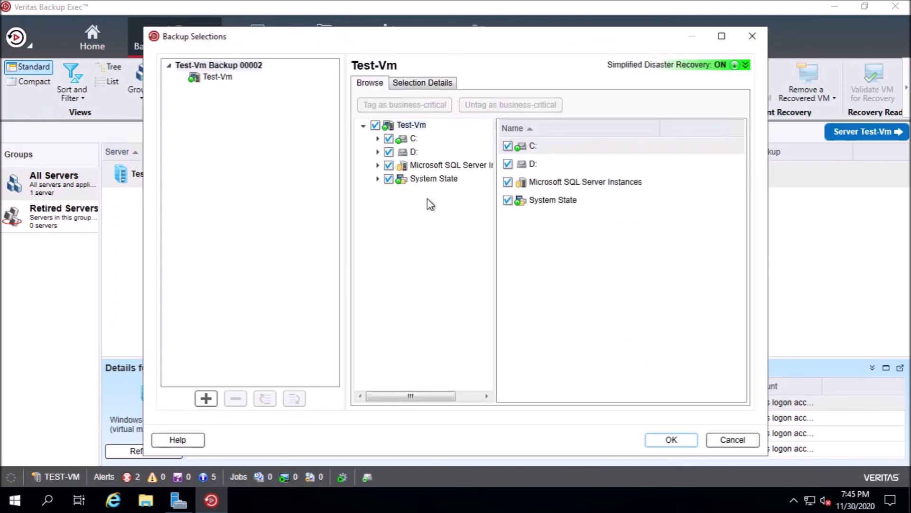
{"action": "left_click", "coordinate": [738, 442]}
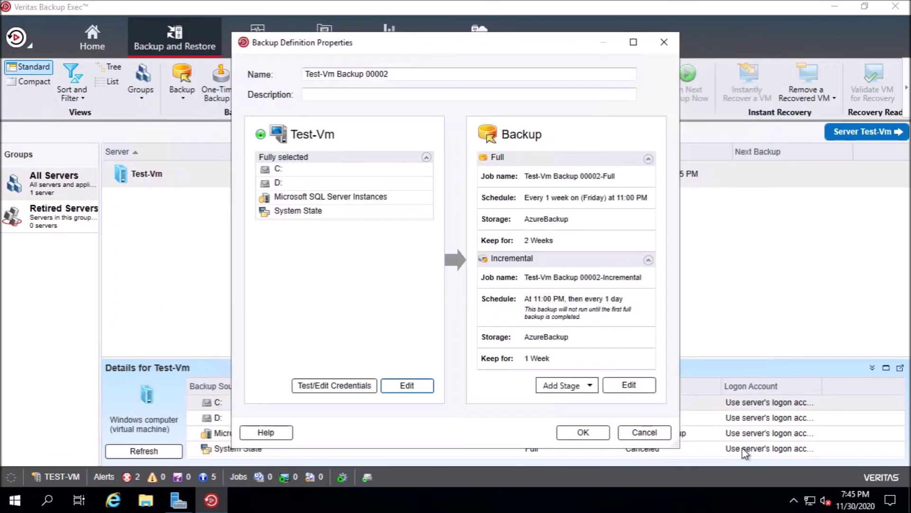
{"action": "left_click", "coordinate": [575, 432]}
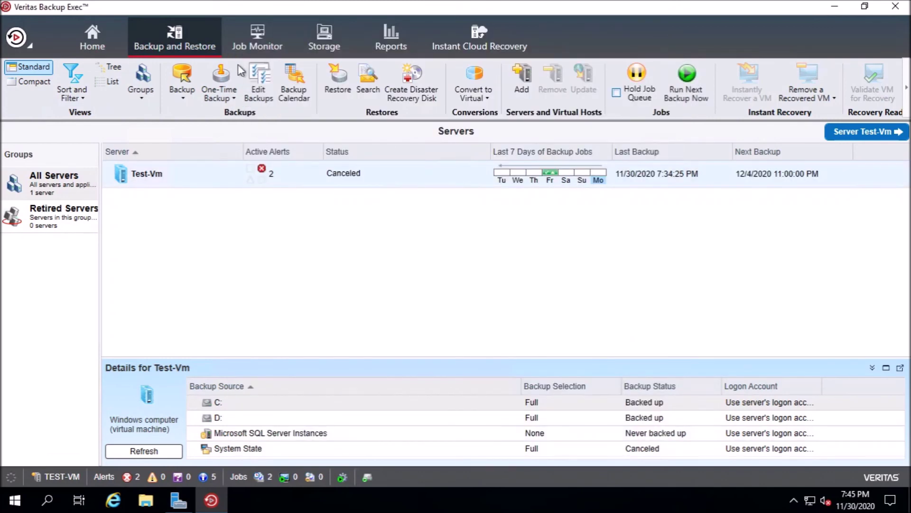
- Run Test-Vm Backup 00002 now from Job Monitor and watch its Job Activity progress
{"action": "left_click", "coordinate": [256, 41]}
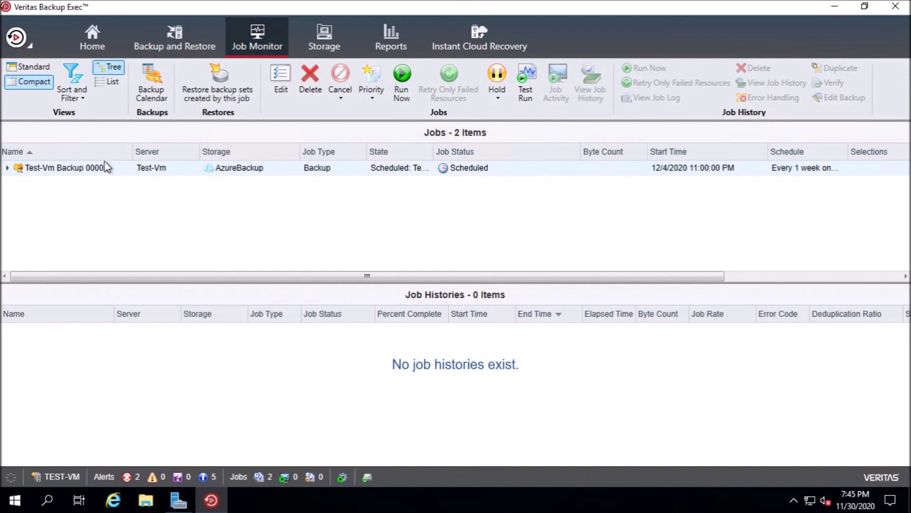
{"action": "right_click", "coordinate": [124, 177]}
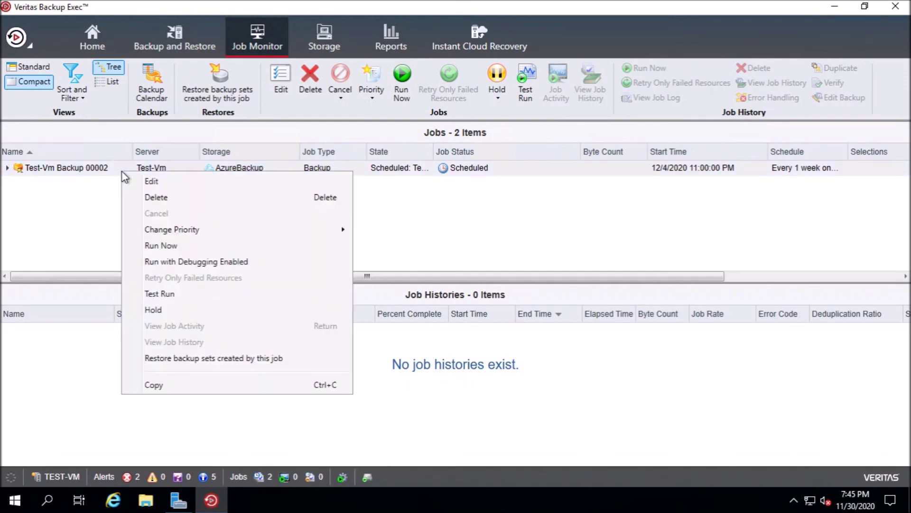
{"action": "left_click", "coordinate": [184, 247]}
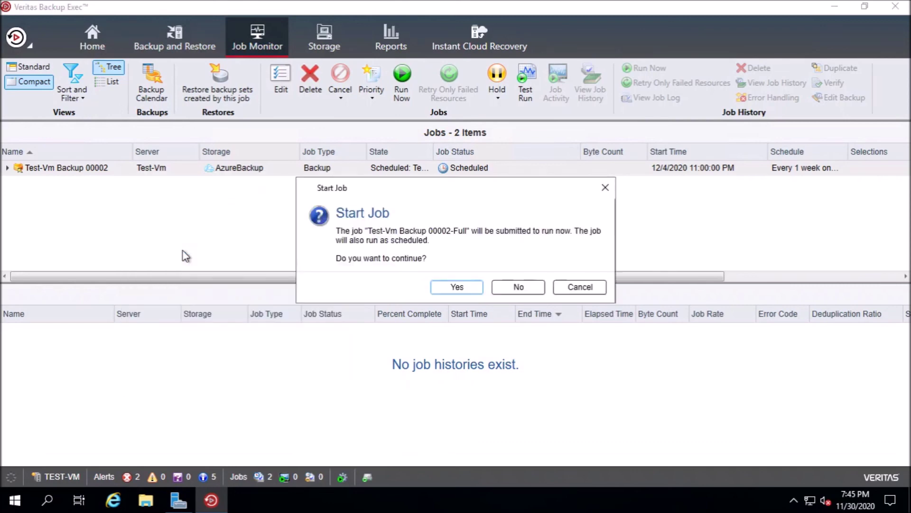
{"action": "left_click", "coordinate": [452, 285]}
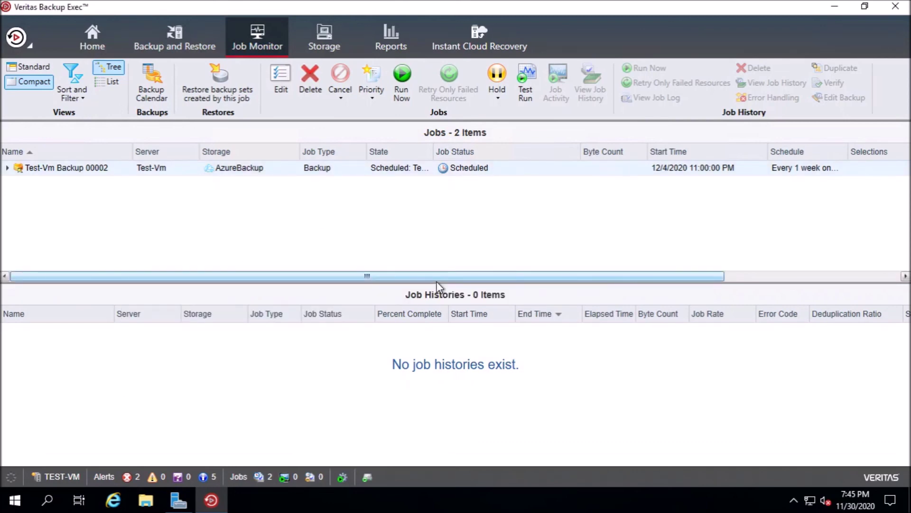
{"action": "double_click", "coordinate": [448, 172]}
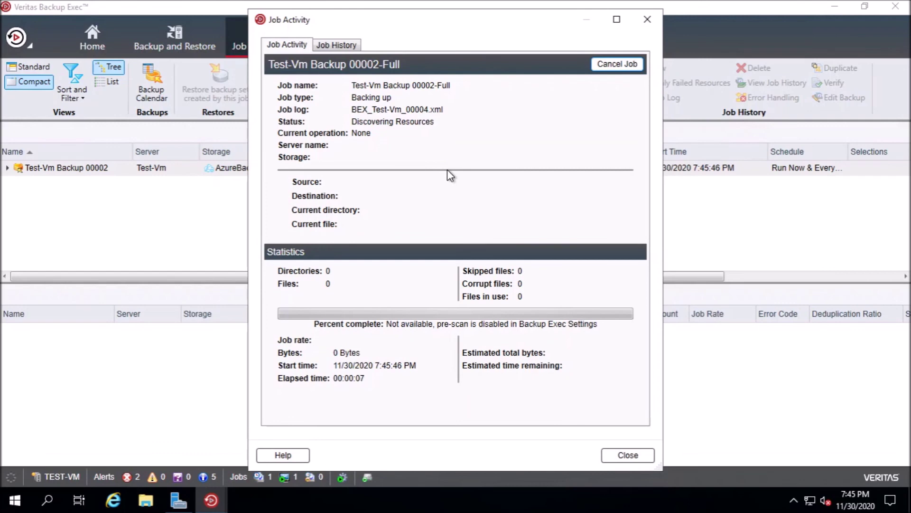
{"action": "left_click_drag", "start_coordinate": [425, 23], "coordinate": [338, 24]}
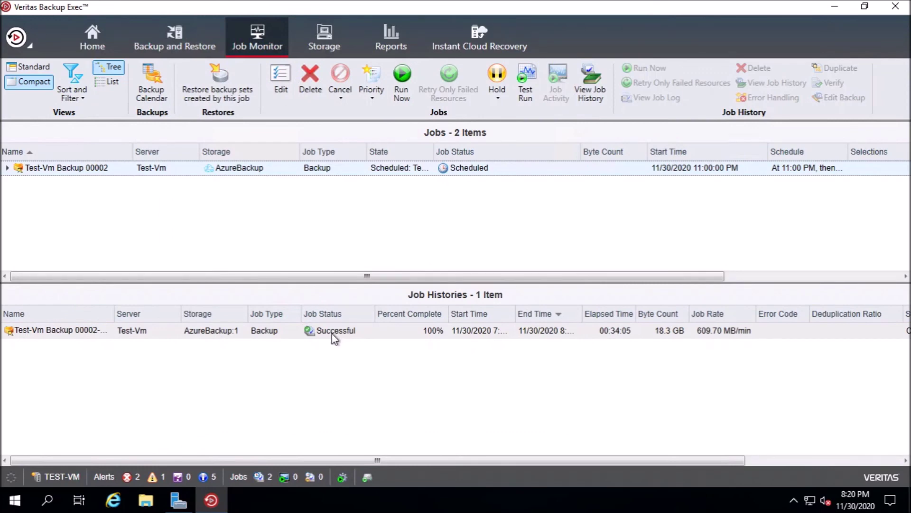
- Open the completed job's log showing Successful and resize its window
{"action": "double_click", "coordinate": [332, 332]}
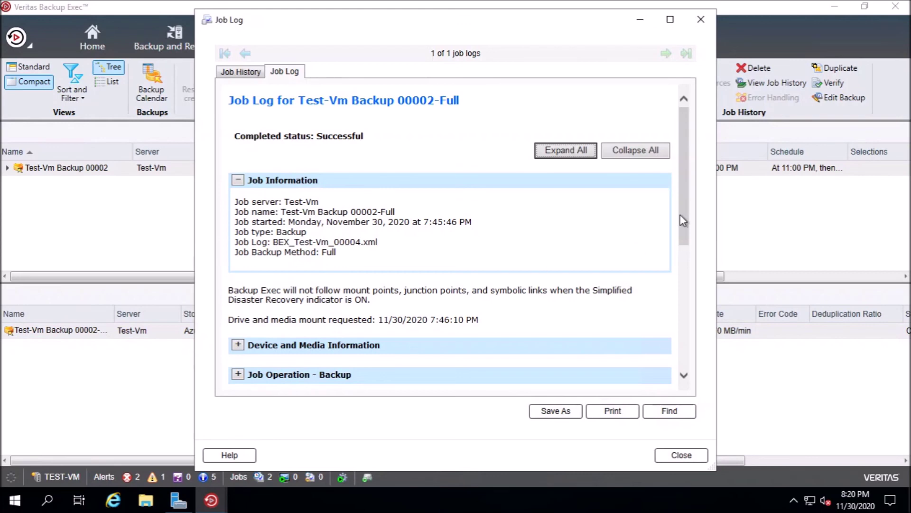
{"action": "left_click_drag", "start_coordinate": [683, 221], "coordinate": [684, 241]}
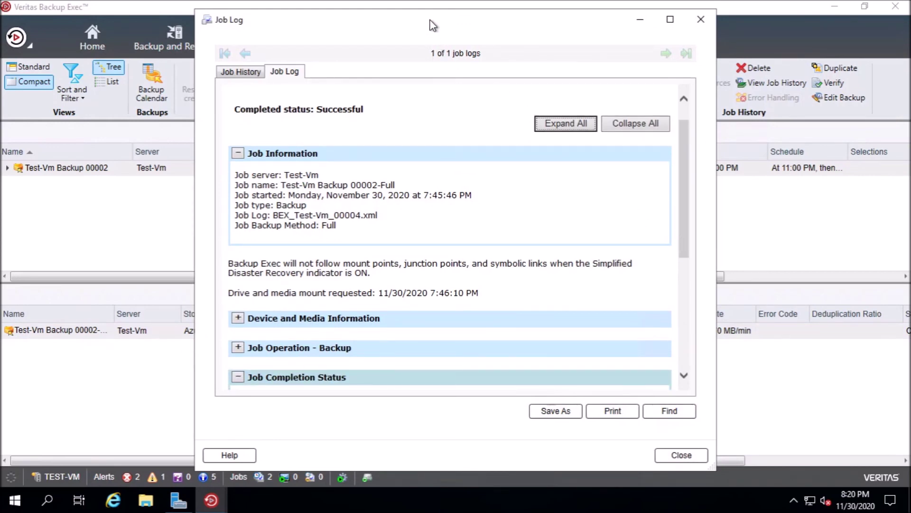
{"action": "left_click_drag", "start_coordinate": [433, 25], "coordinate": [429, 384]}
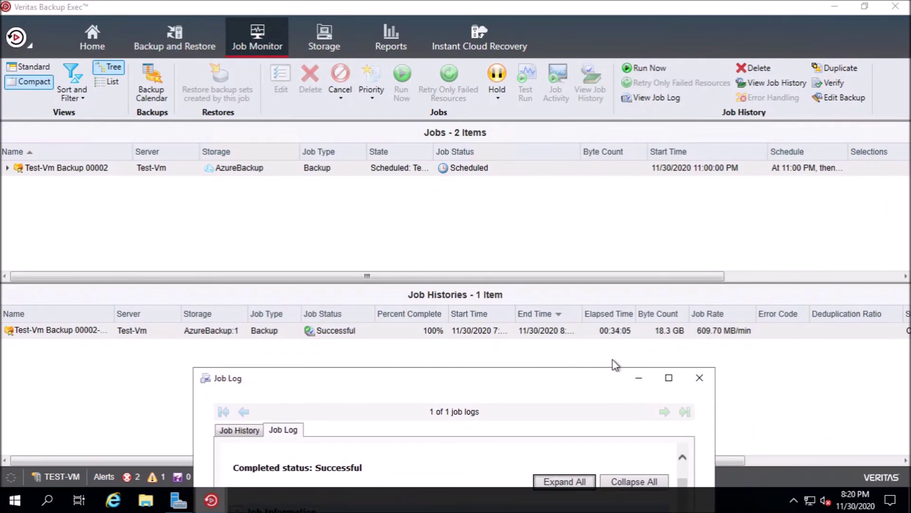
{"action": "left_click_drag", "start_coordinate": [600, 367], "coordinate": [581, 240]}
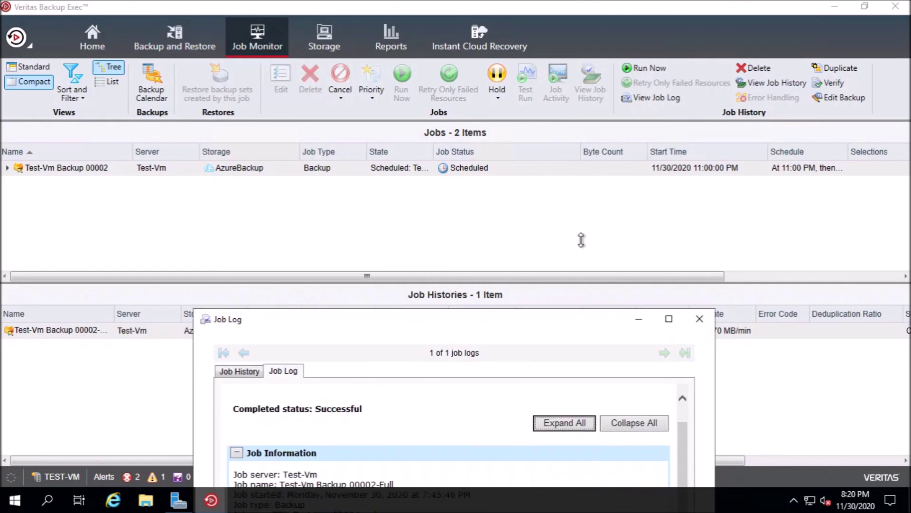
- Show the veritas container's BEOST backup folders in the Azure portal
{"action": "left_click", "coordinate": [617, 6]}
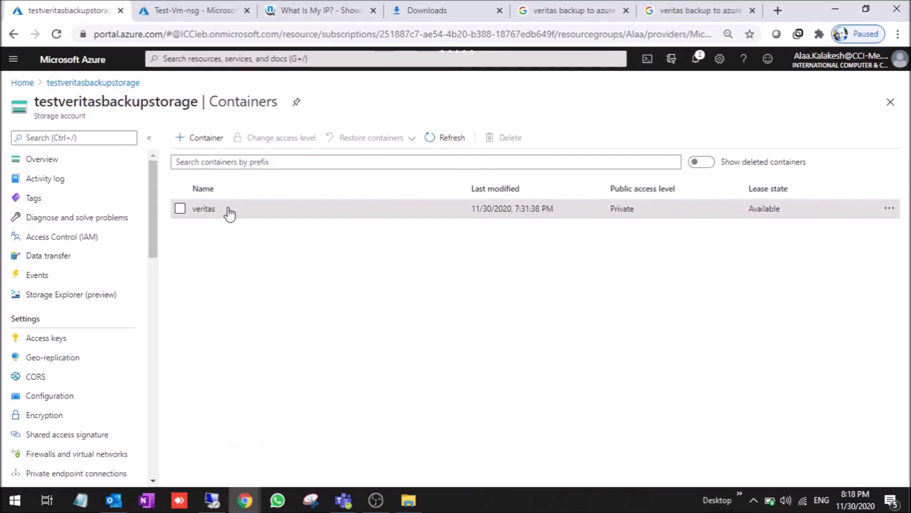
{"action": "left_click", "coordinate": [204, 208]}
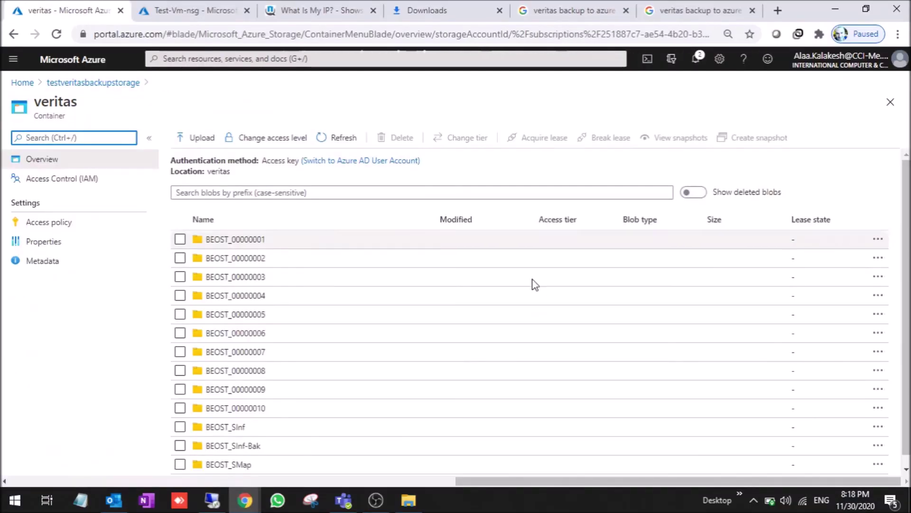
{"action": "scroll", "coordinate": [892, 284], "scroll_direction": "down", "scroll_amount": 1}
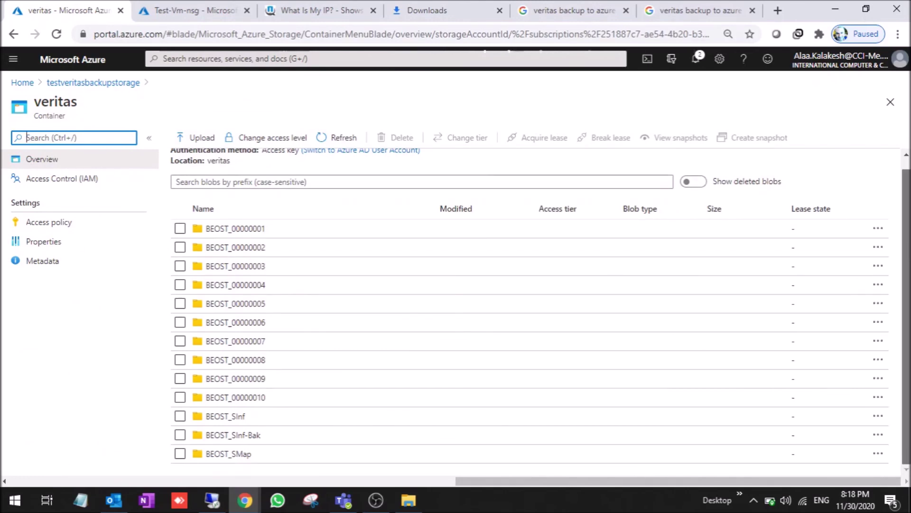